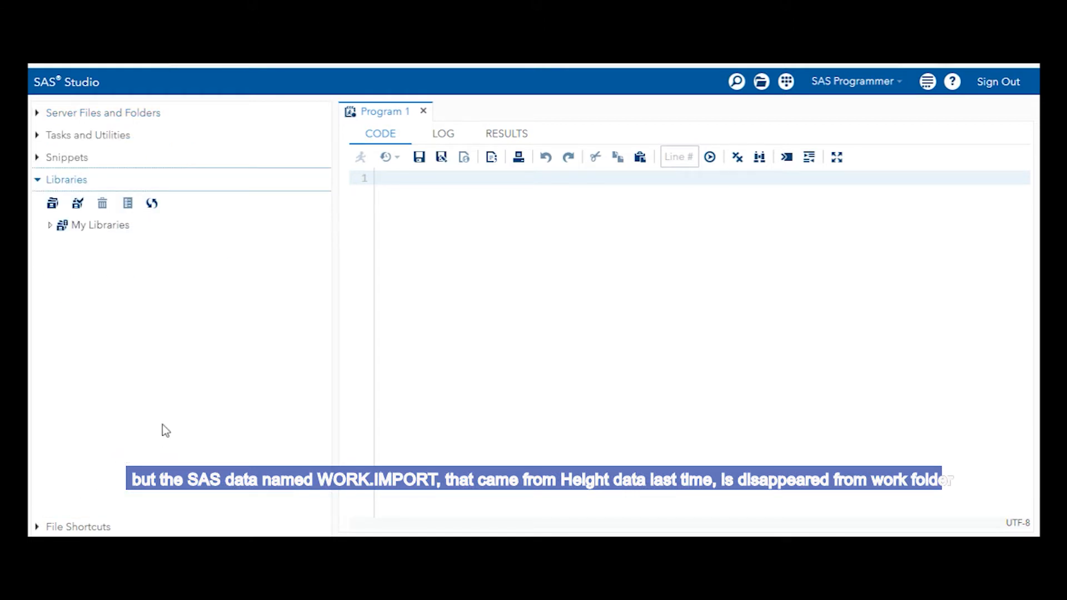
Step: Check the contents of the WORK library under My Libraries
click(50, 226)
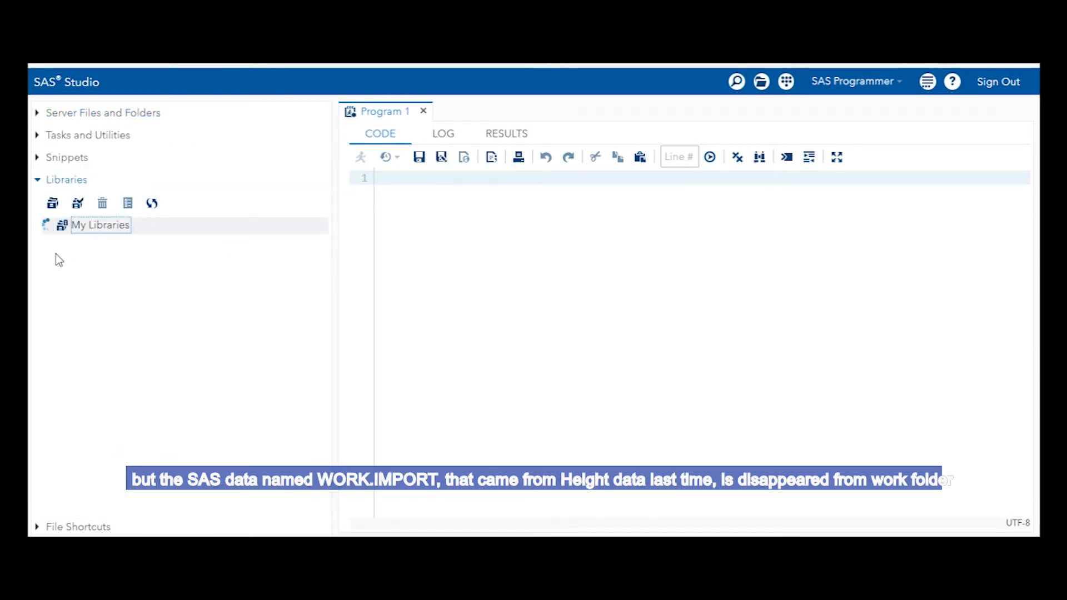
click(75, 383)
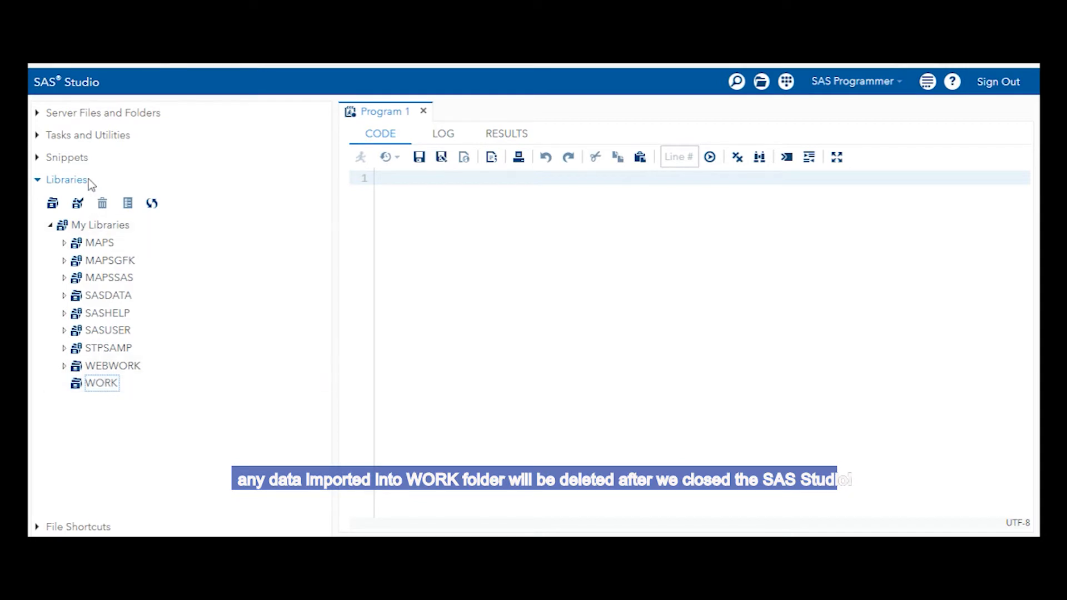
Step: Upload OnepropData.xlsx from the Desktop to the Research folder on the server
click(41, 115)
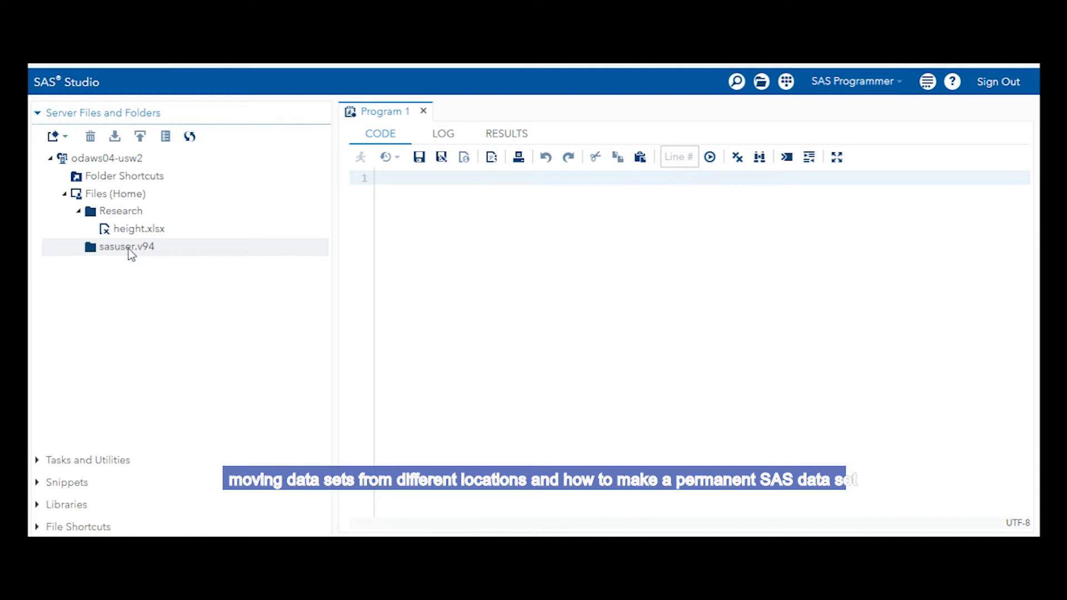
click(117, 212)
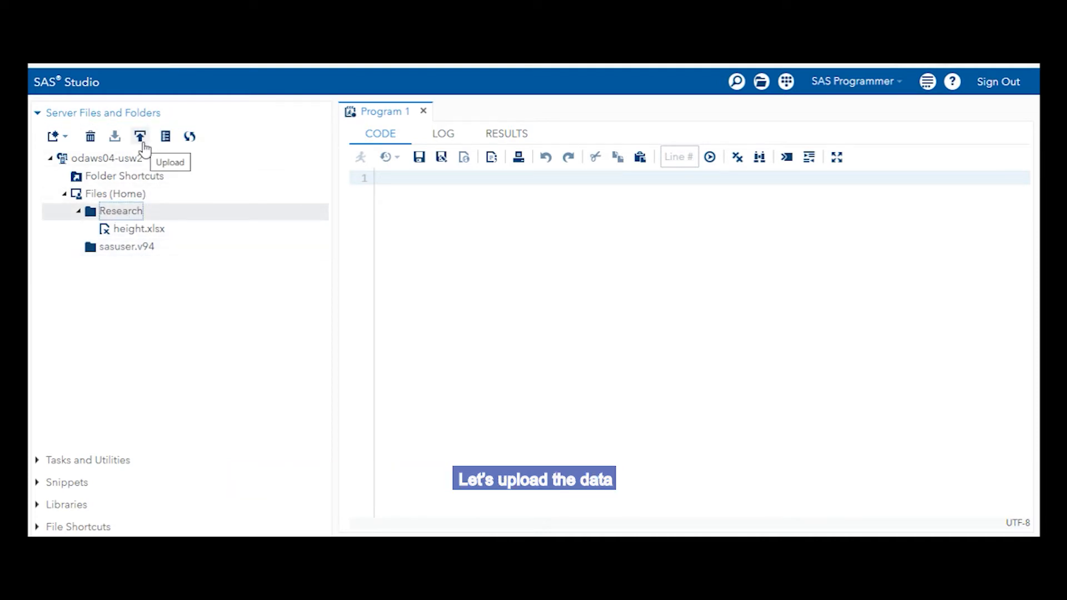
click(141, 138)
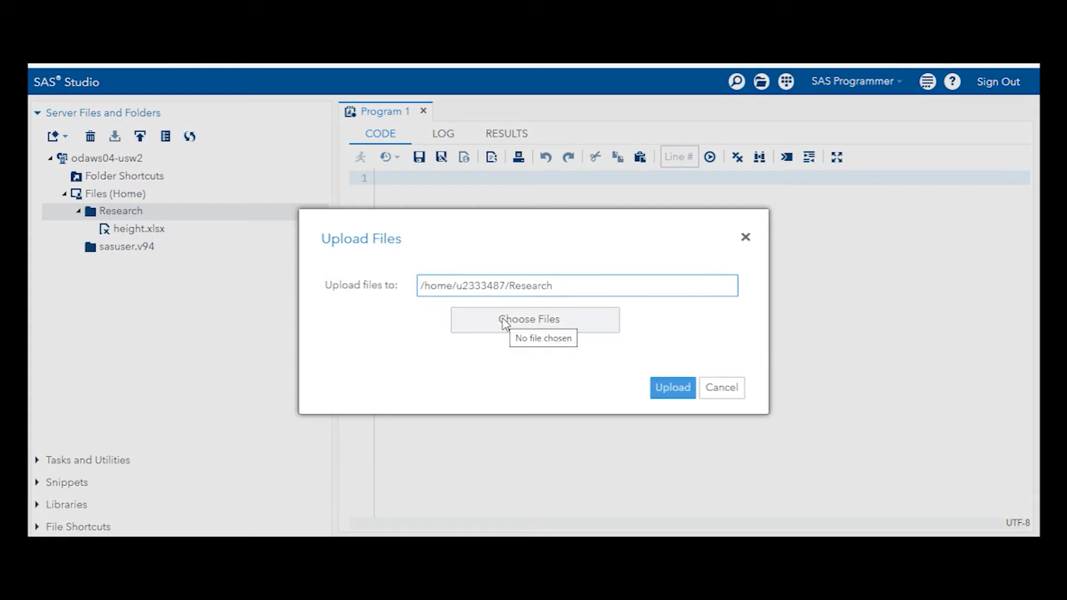
click(504, 321)
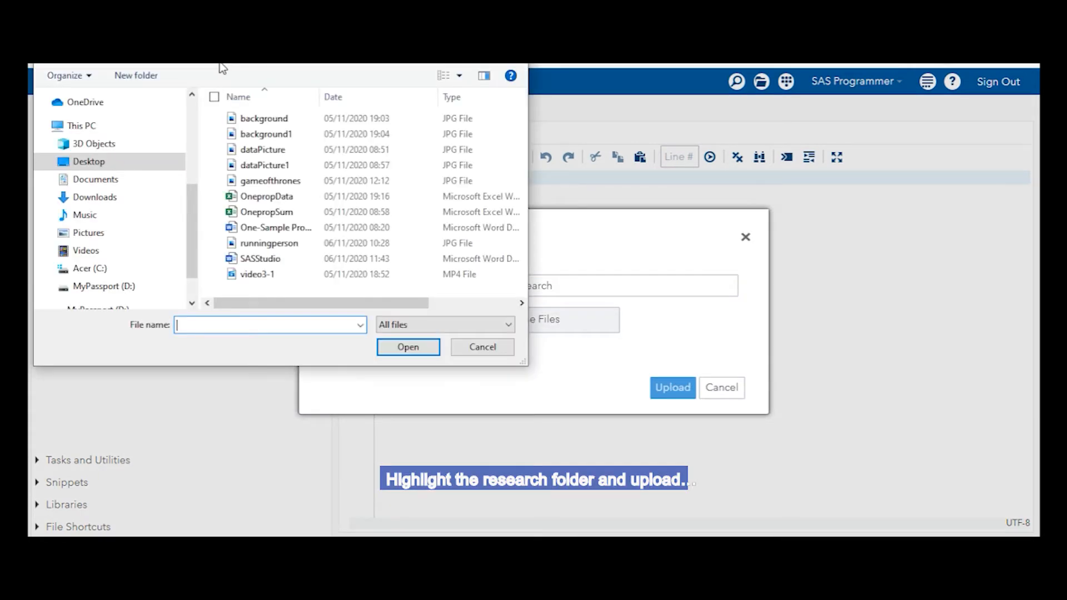
click(269, 197)
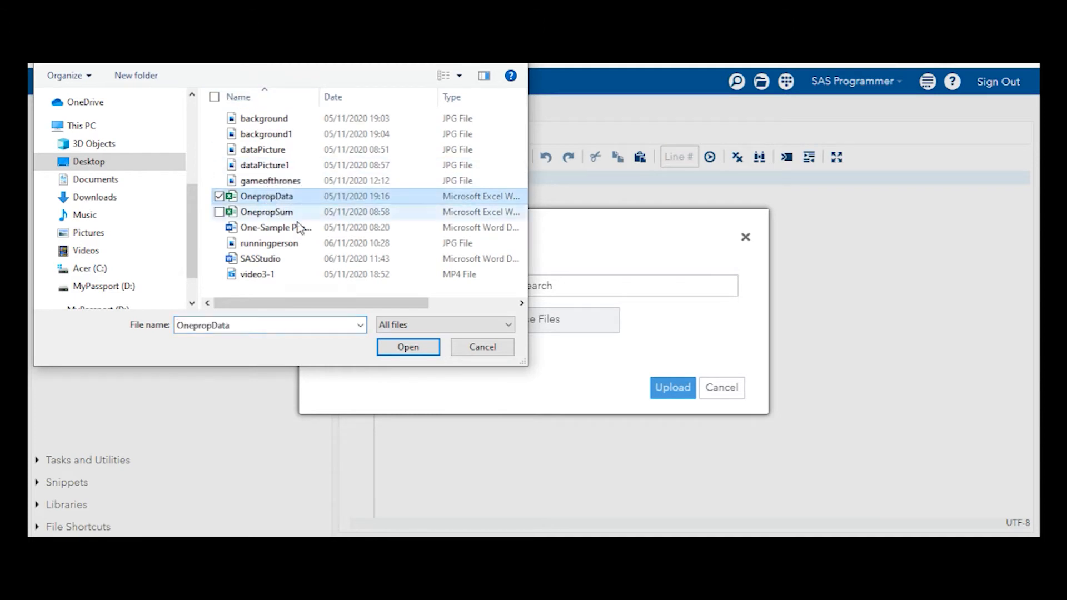
click(409, 348)
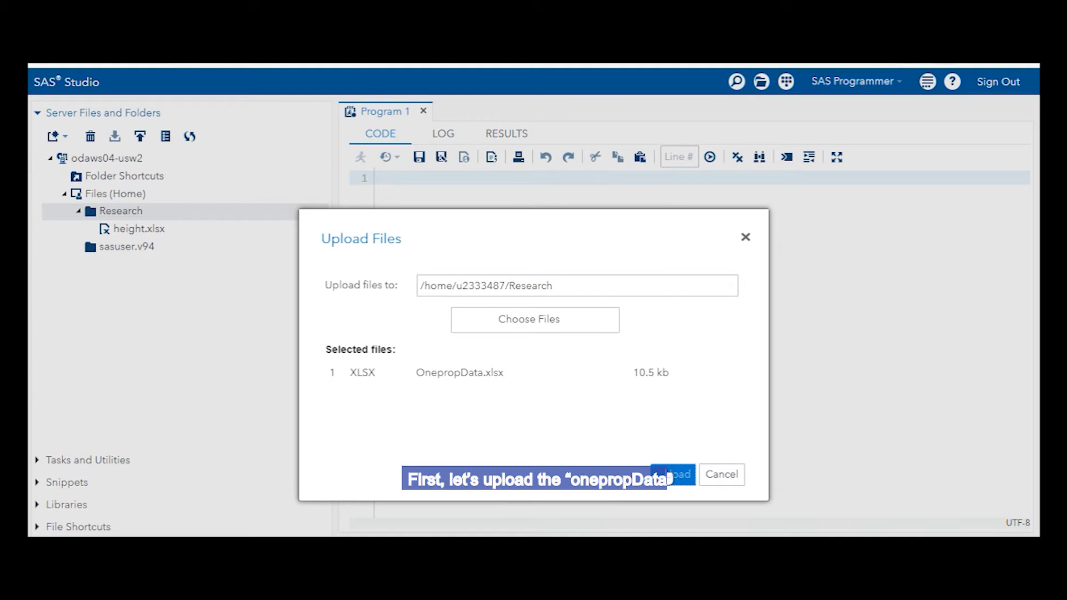
click(669, 474)
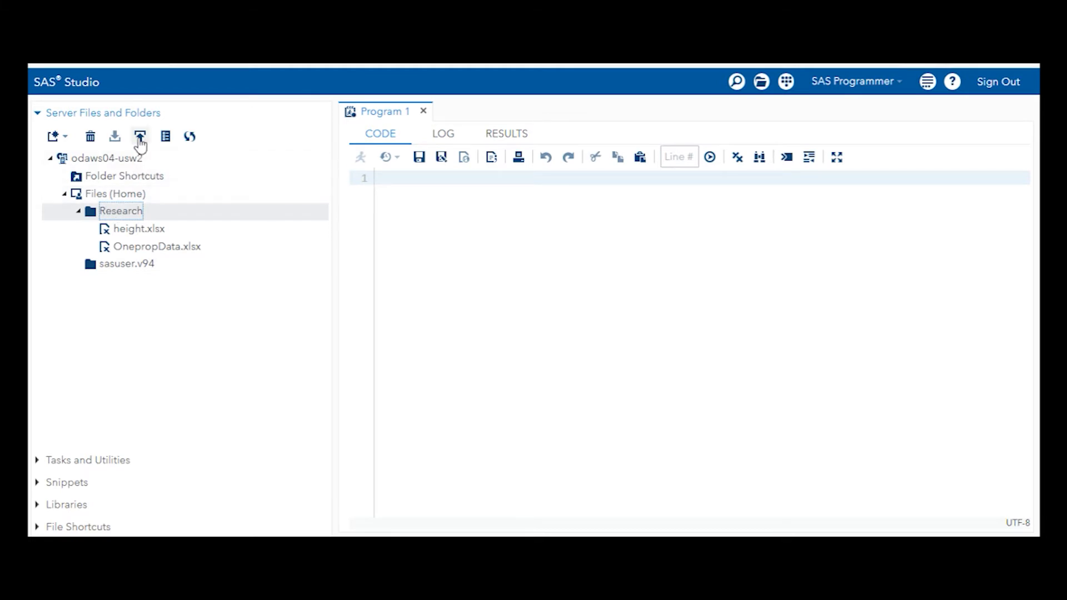
Step: Upload OnepropSum.xlsx from the Desktop to the Research folder
click(140, 136)
click(565, 322)
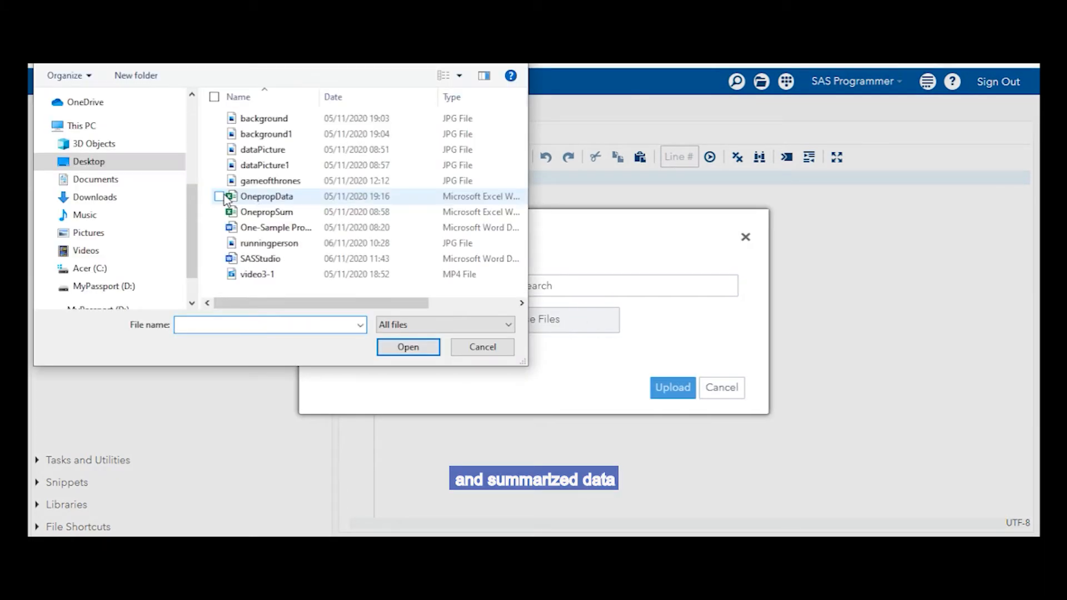
click(256, 213)
click(408, 346)
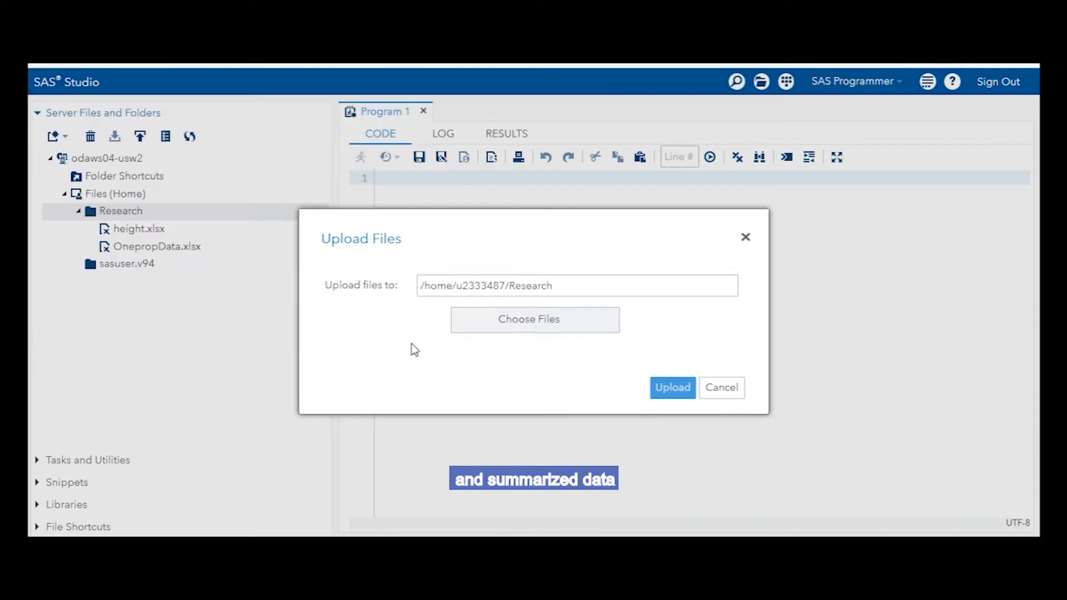
click(674, 475)
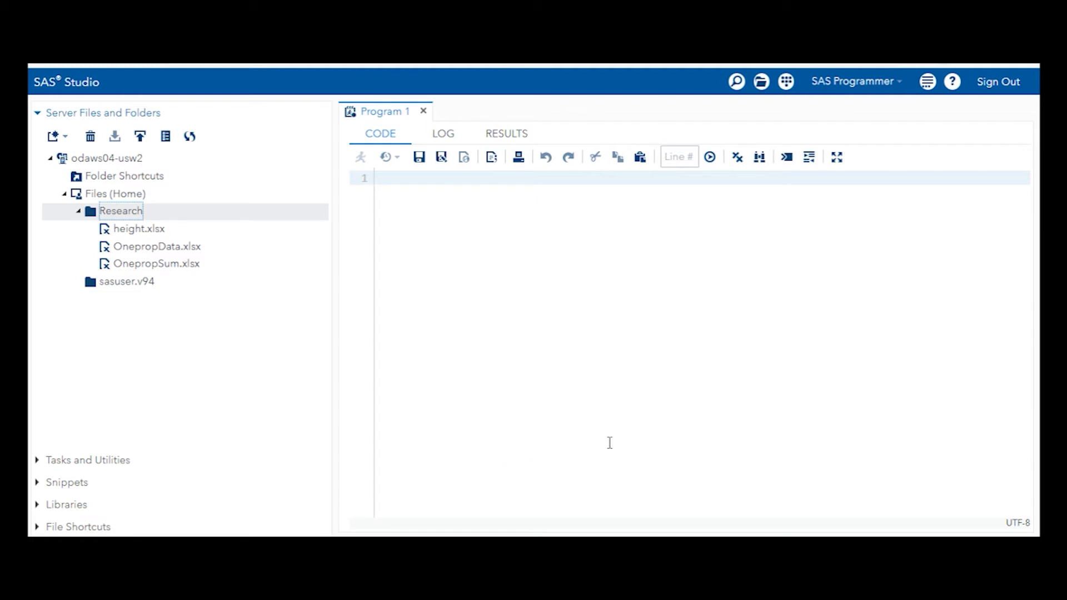
Step: Import OnepropData.xlsx from the Research folder by running its generated import code with the default settings
click(172, 247)
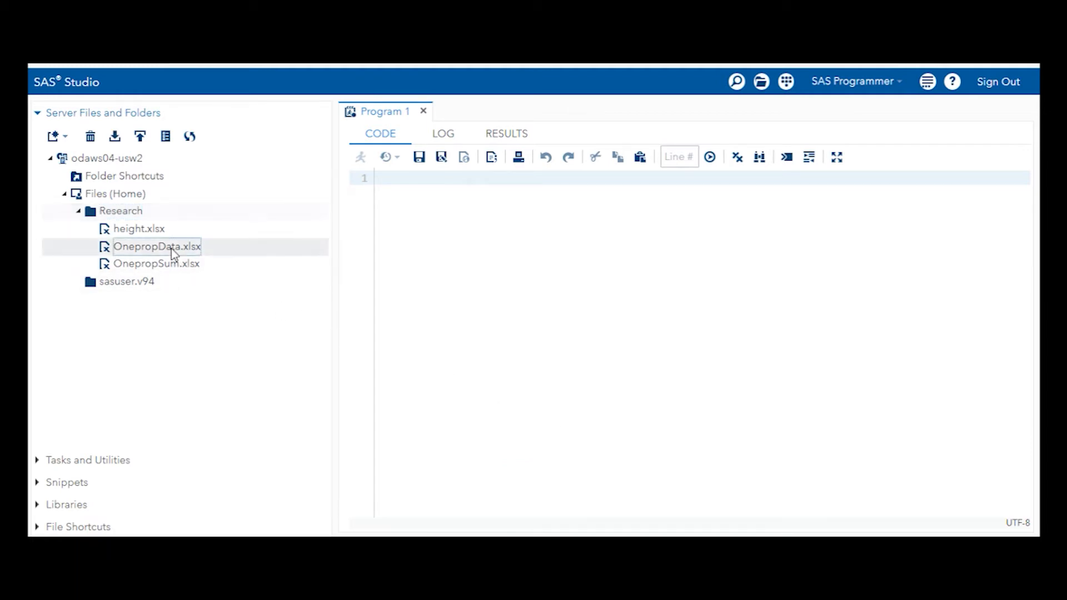
right_click(171, 248)
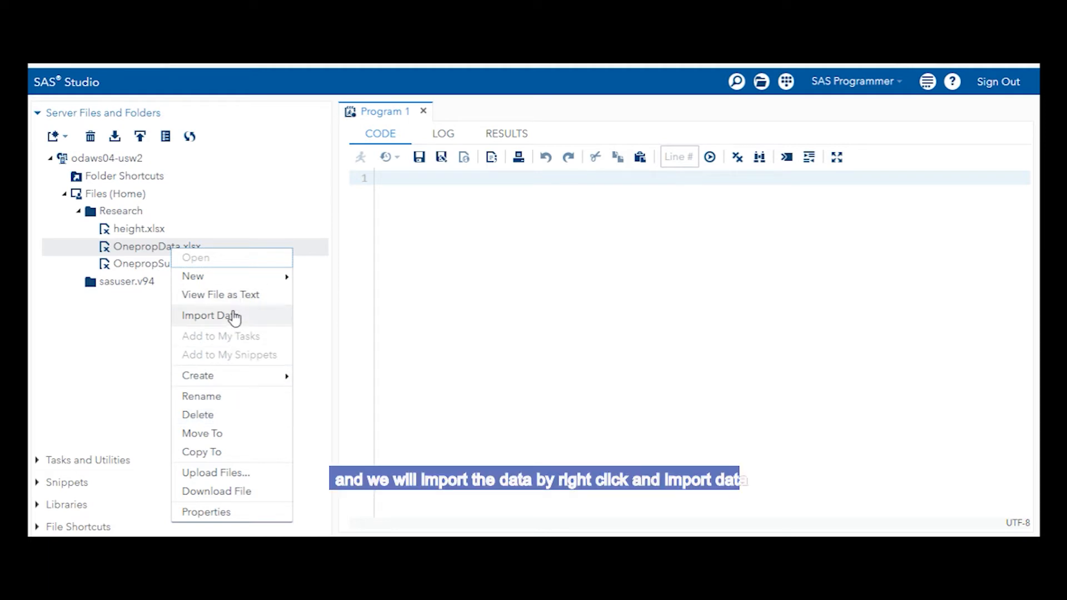
click(234, 315)
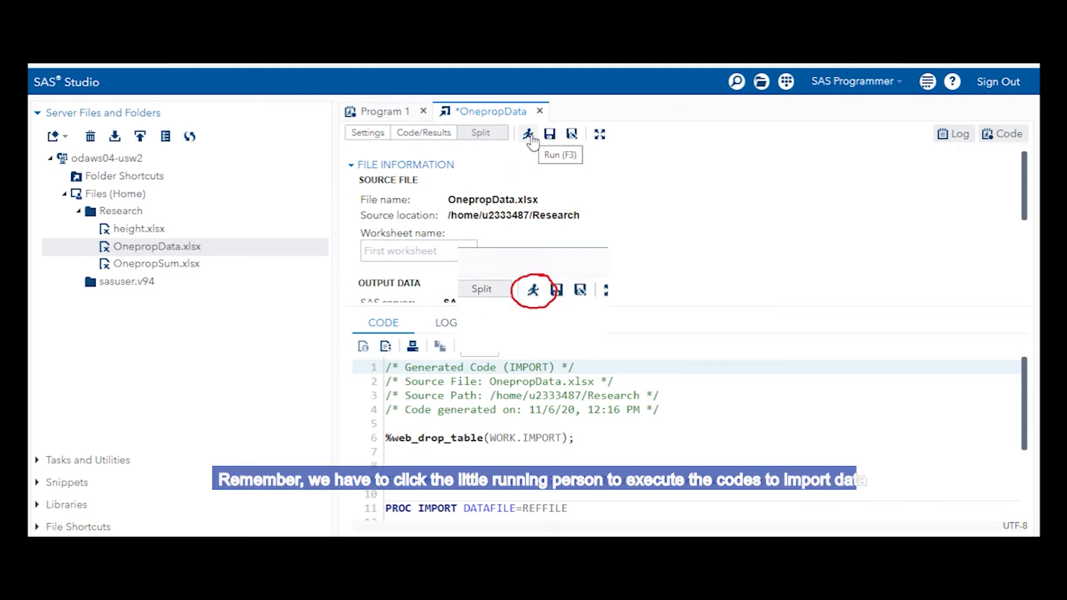
click(528, 135)
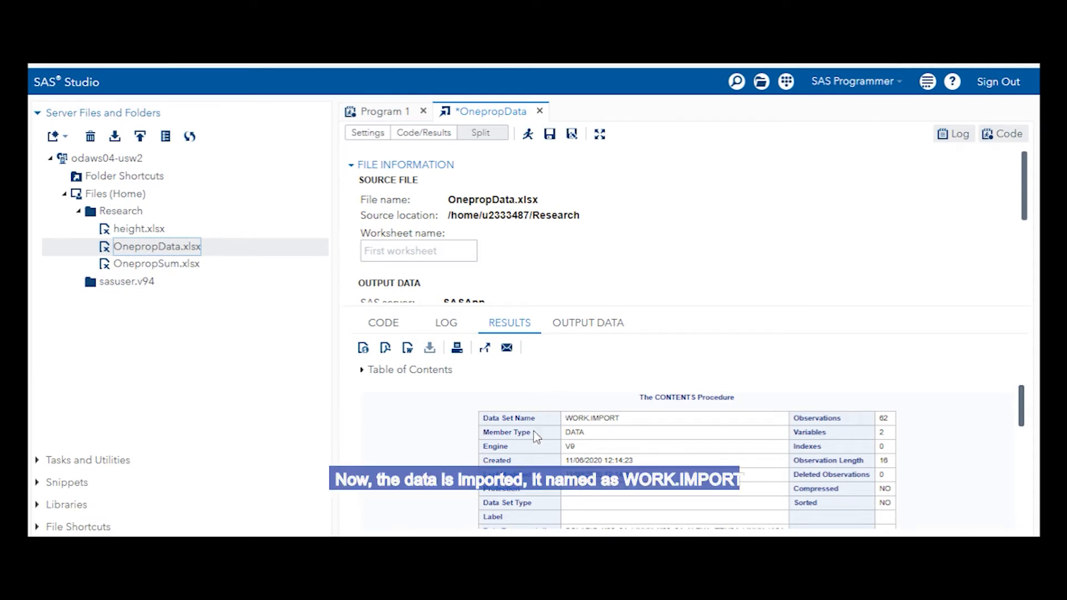
Step: Expand the WORK library to check for the data set imported from OnepropData.xlsx
click(39, 504)
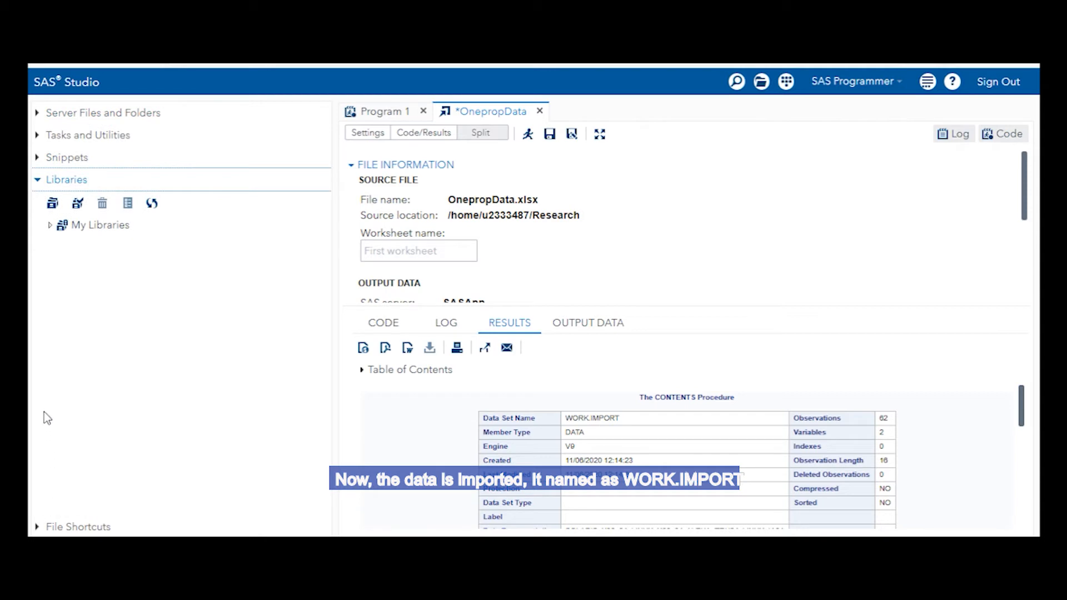
click(50, 225)
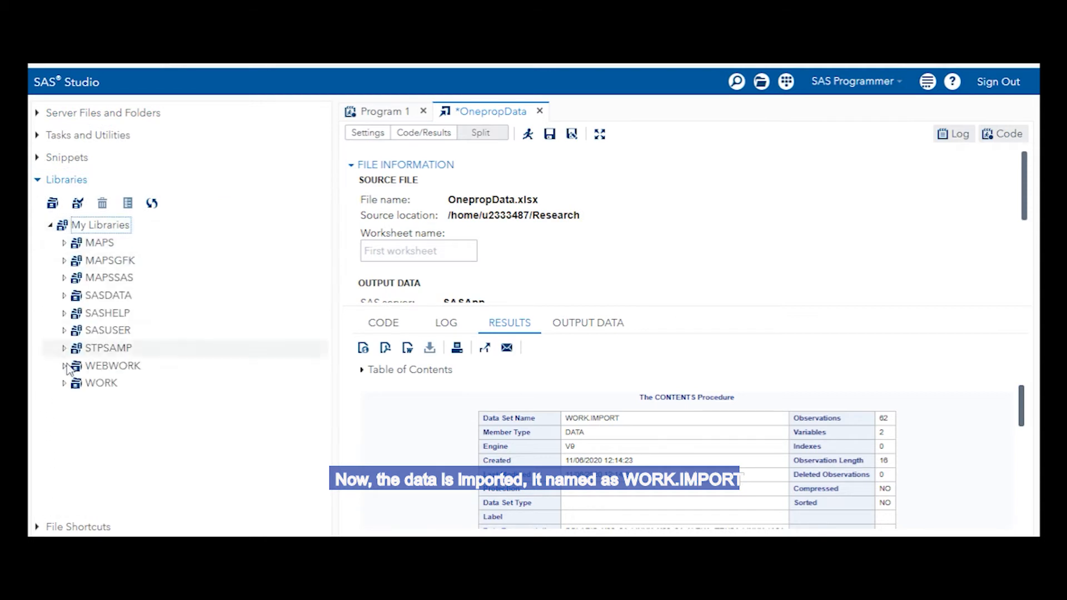
click(64, 385)
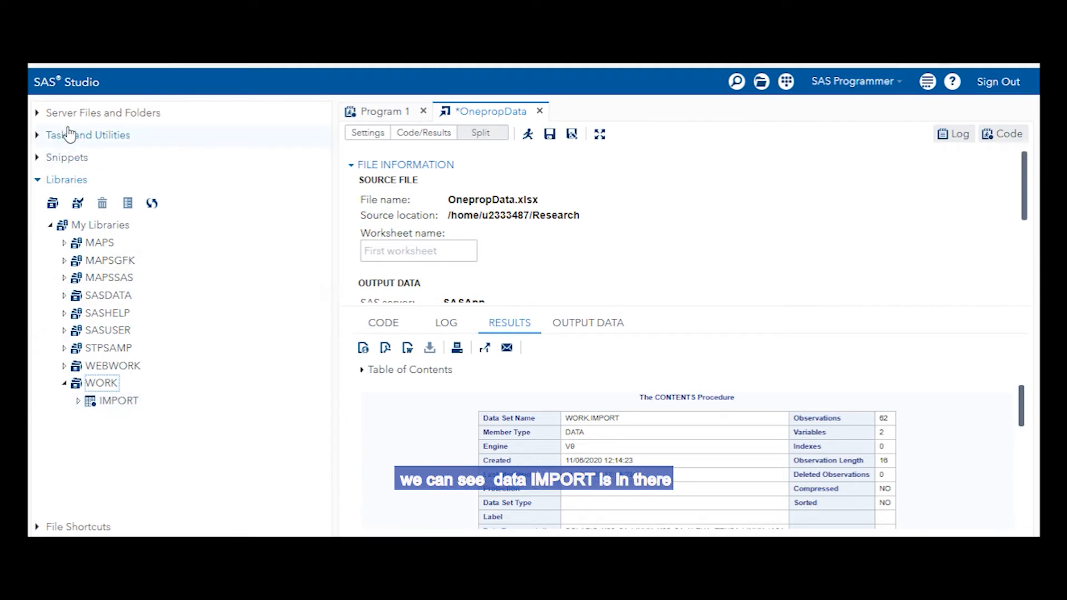
Step: Import OnepropSum.xlsx from the Research folder by running its generated import code with the default settings
click(39, 114)
click(39, 113)
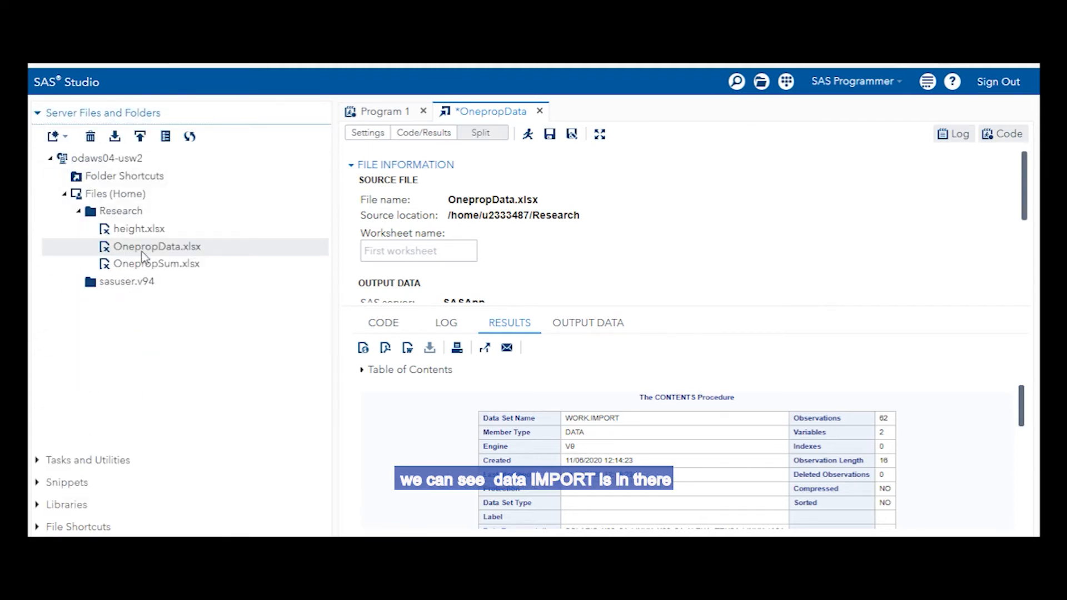
right_click(152, 266)
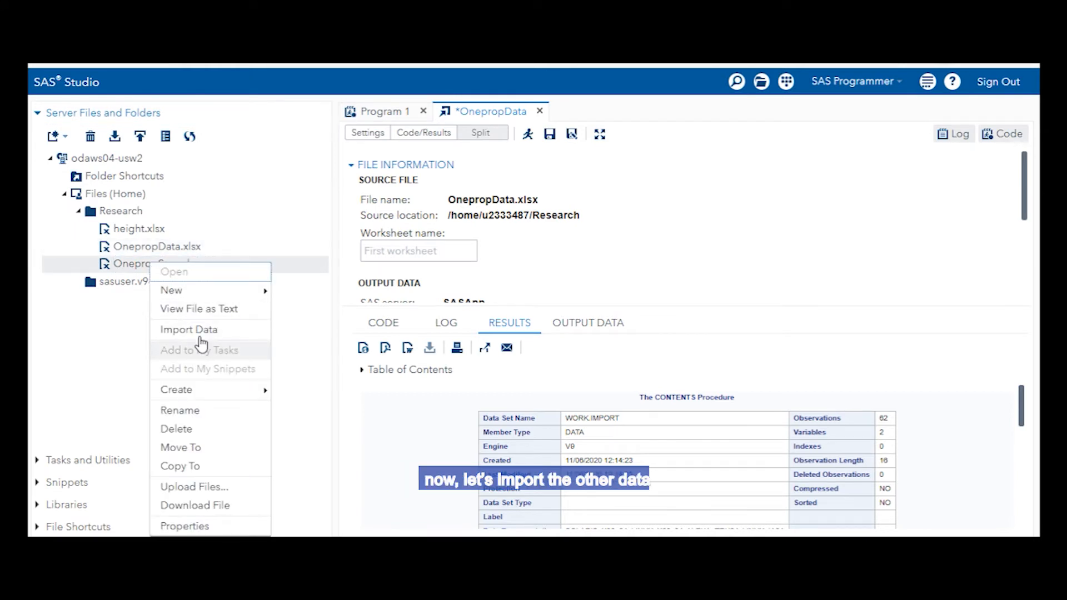
click(200, 331)
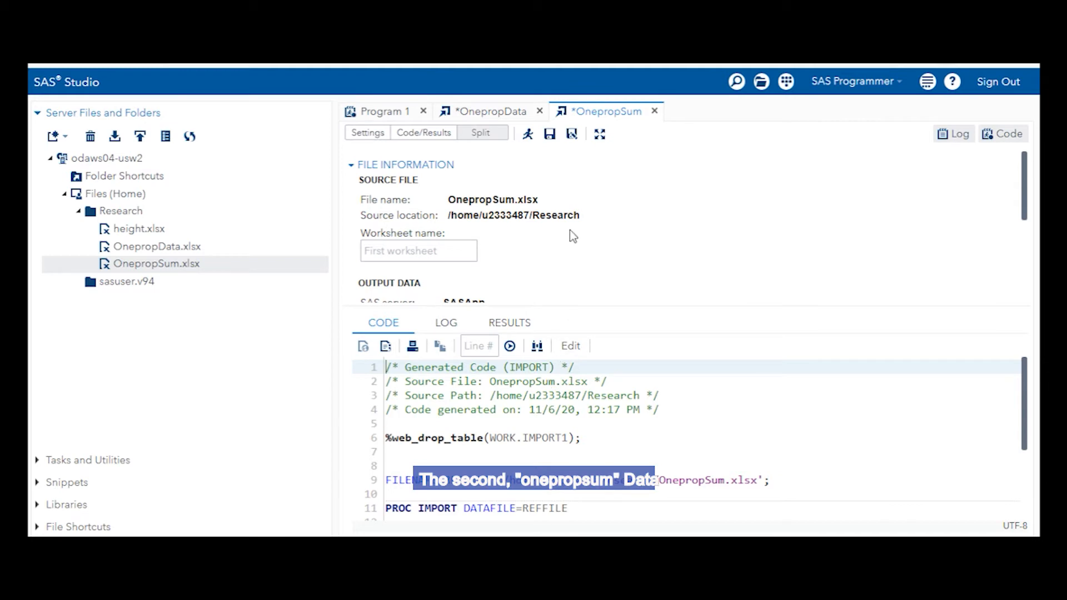
click(527, 136)
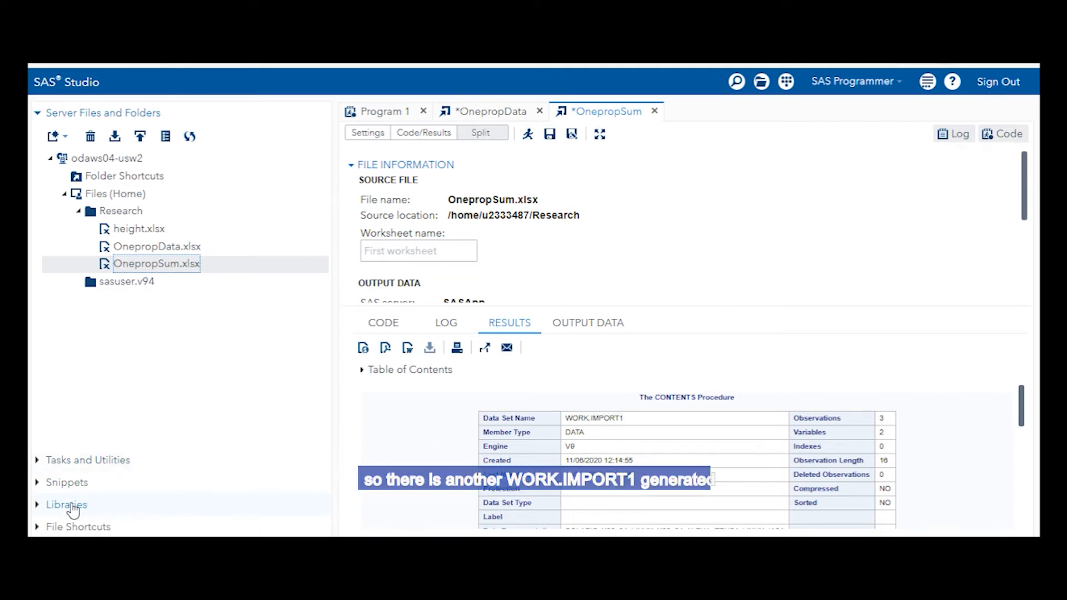
Step: View the rows and columns of the IMPORT table in the WORK library and close the table
click(50, 505)
double_click(59, 226)
click(64, 384)
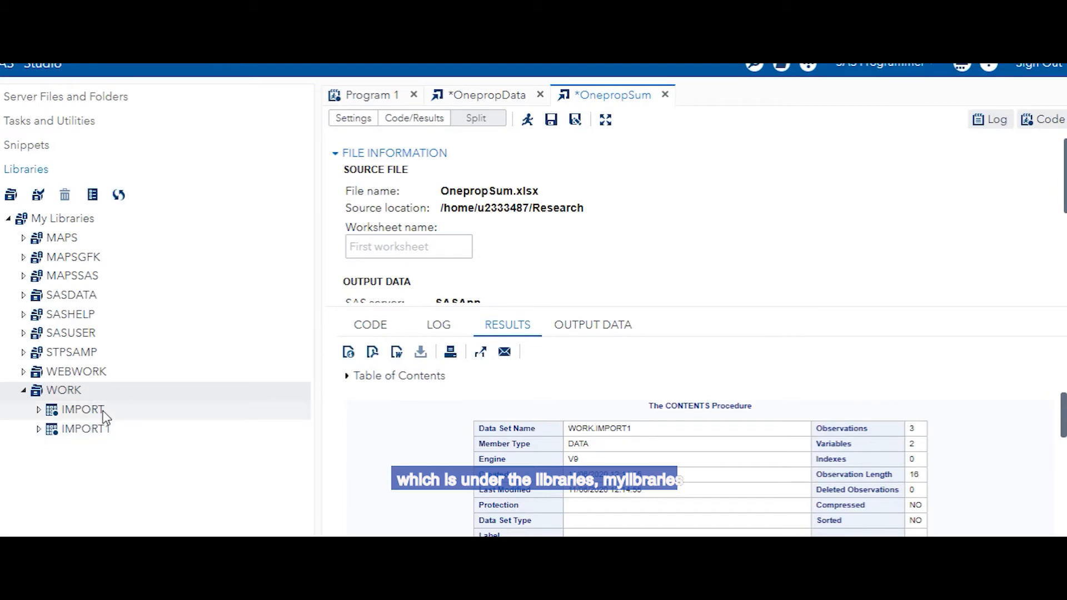
double_click(83, 409)
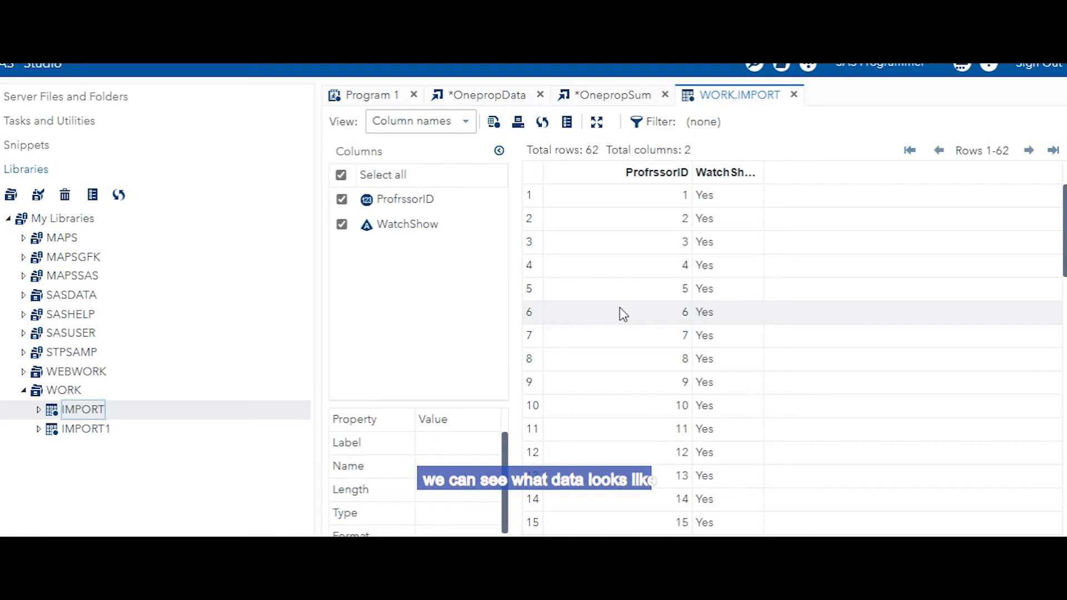
click(793, 95)
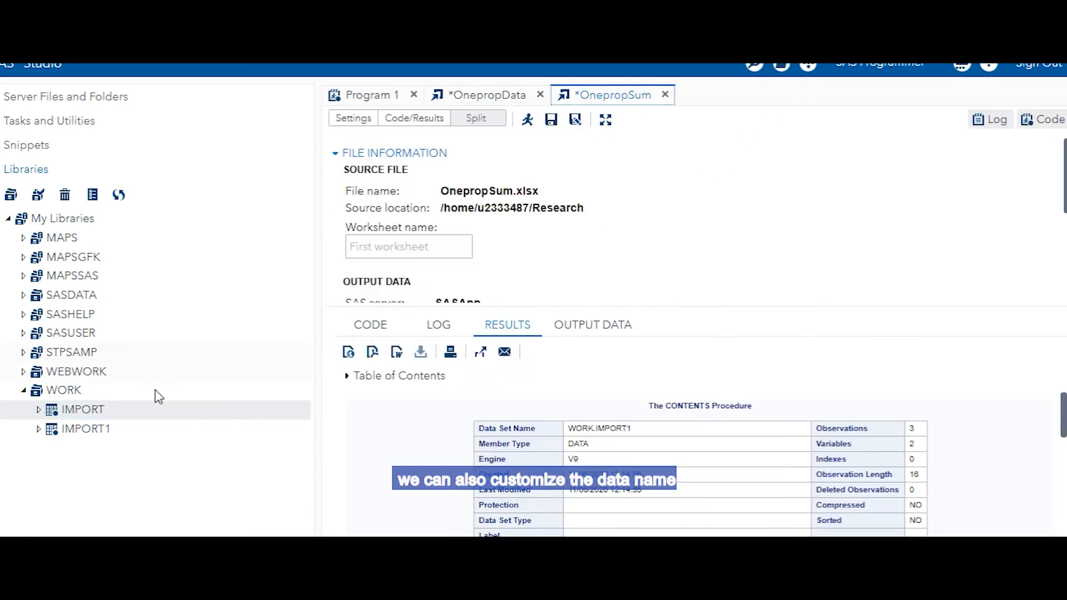
right_click(96, 416)
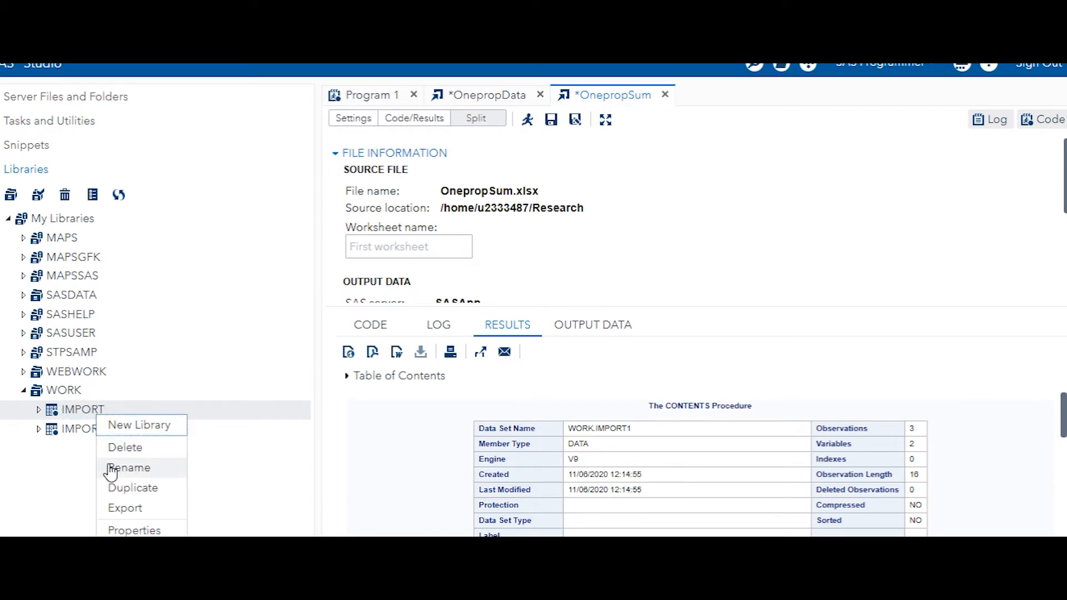
click(58, 471)
Step: Open the One-Way Frequencies task from the Statistics tasks
click(5, 128)
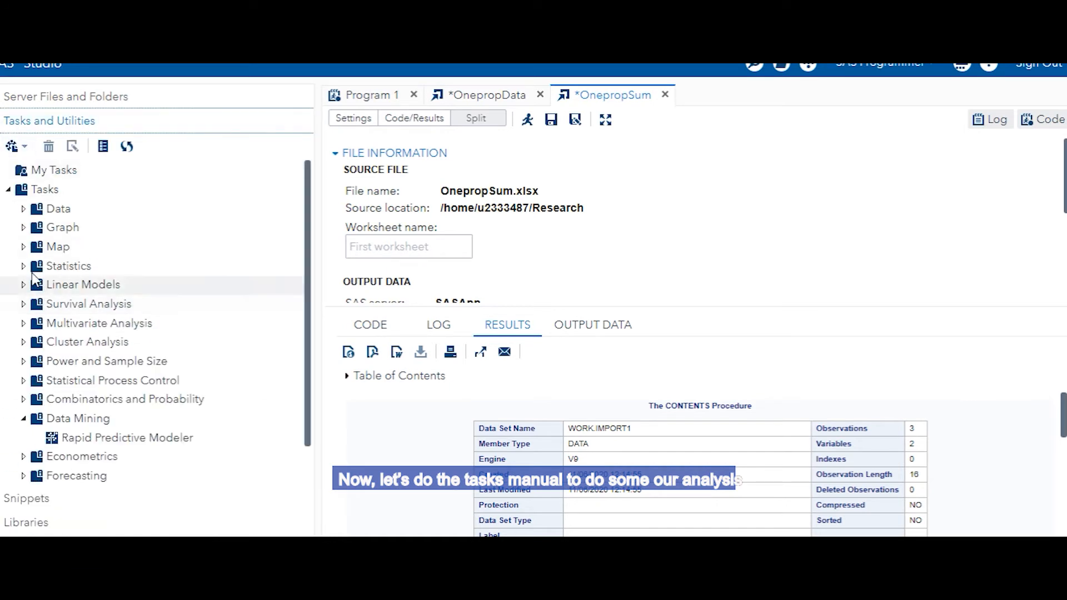
click(24, 267)
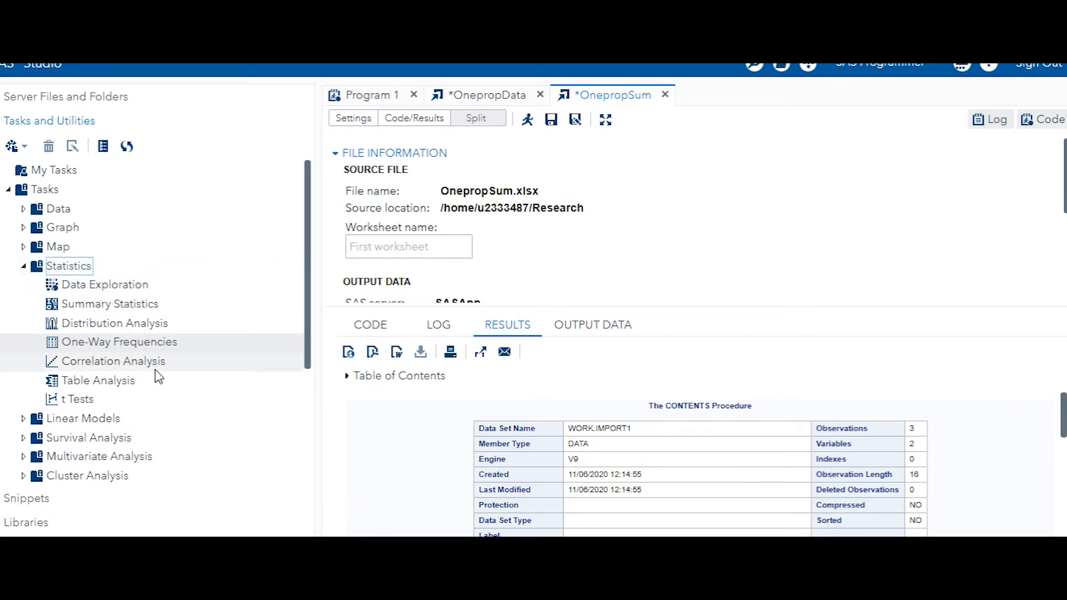
double_click(103, 342)
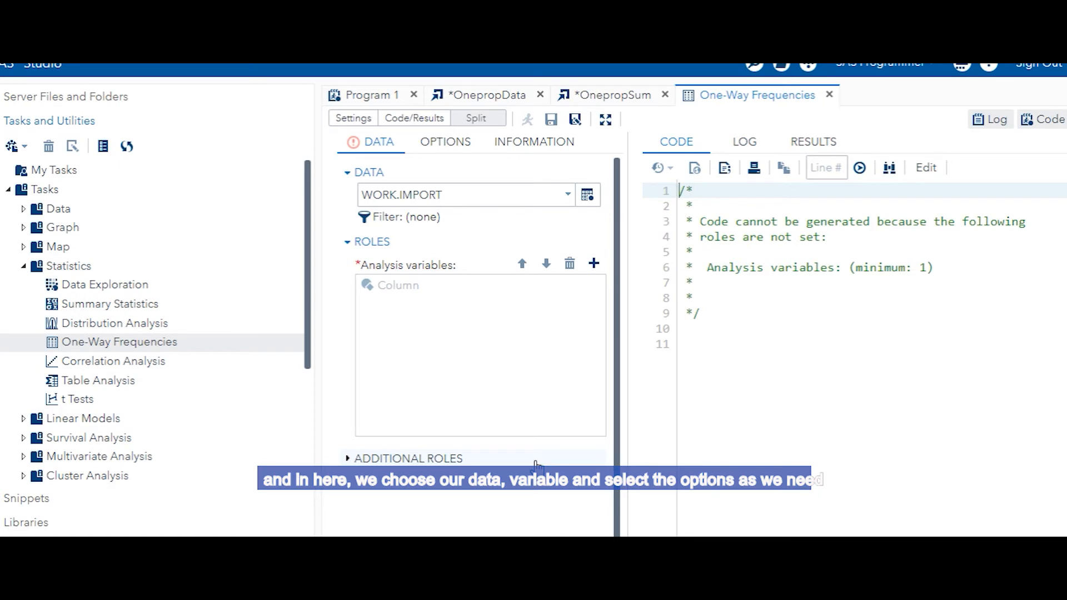
Step: Choose WORK.IMPORT as the One-Way Frequencies input table and assign WatchShow as the analysis variable
click(586, 195)
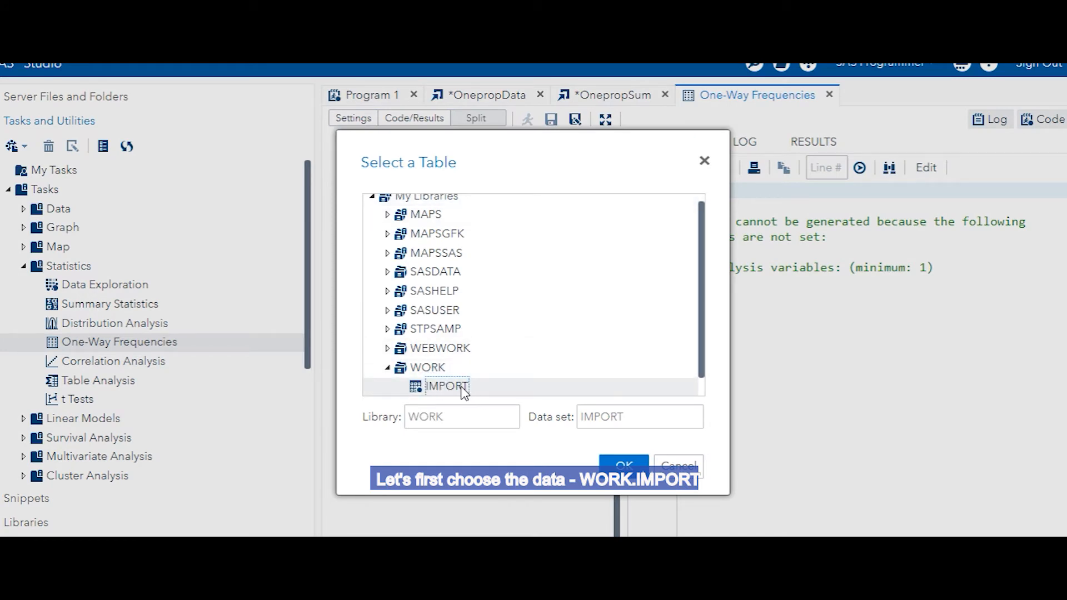
click(611, 461)
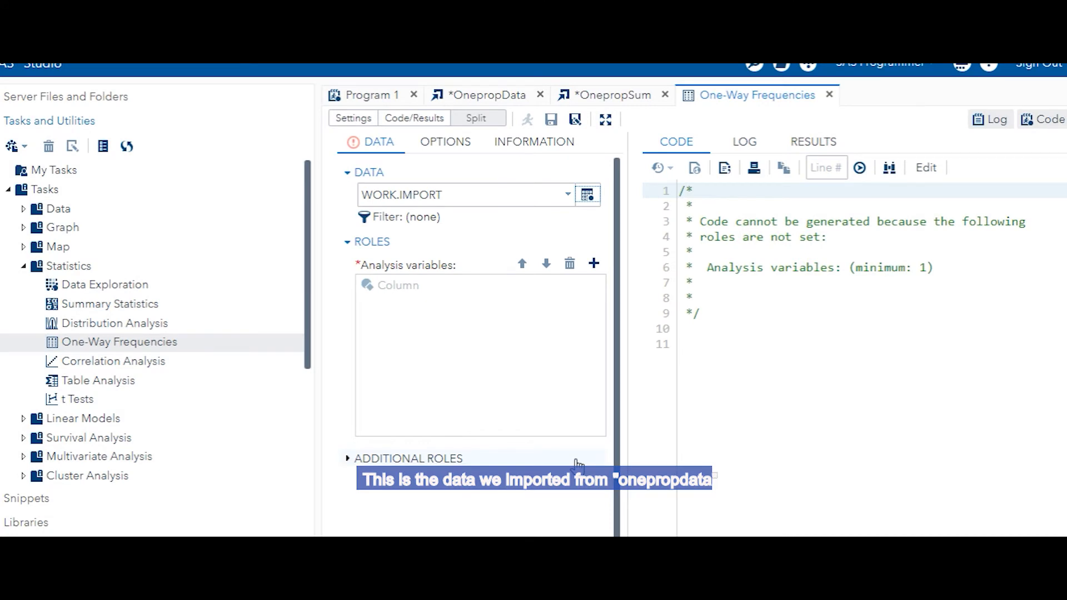
click(593, 263)
click(428, 180)
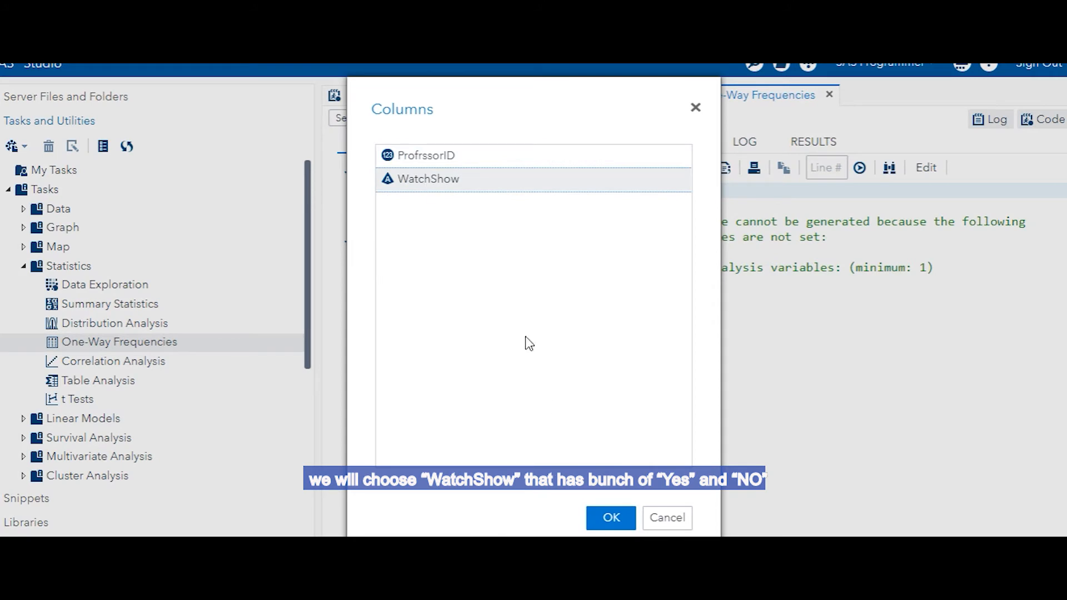
click(604, 519)
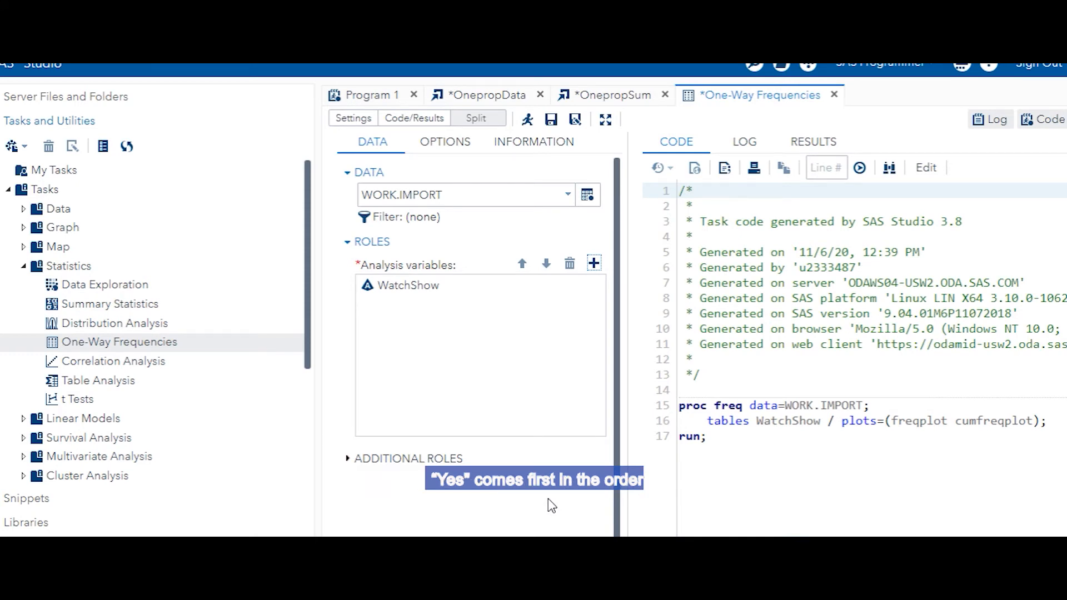
Step: Suppress the plots in the options of the One-Way Frequencies task for WORK.IMPORT
click(450, 146)
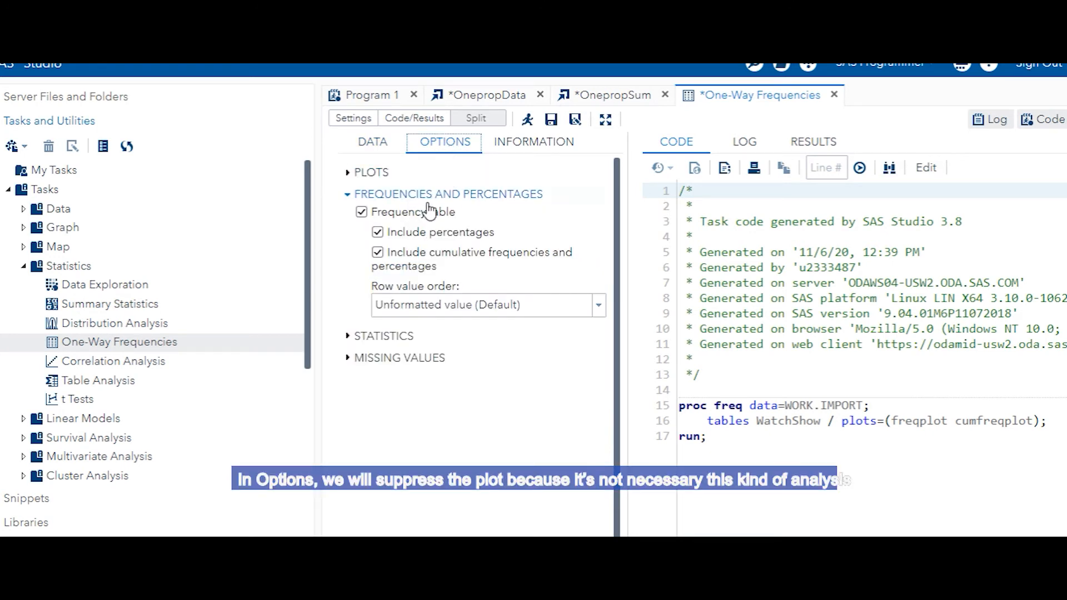
click(351, 172)
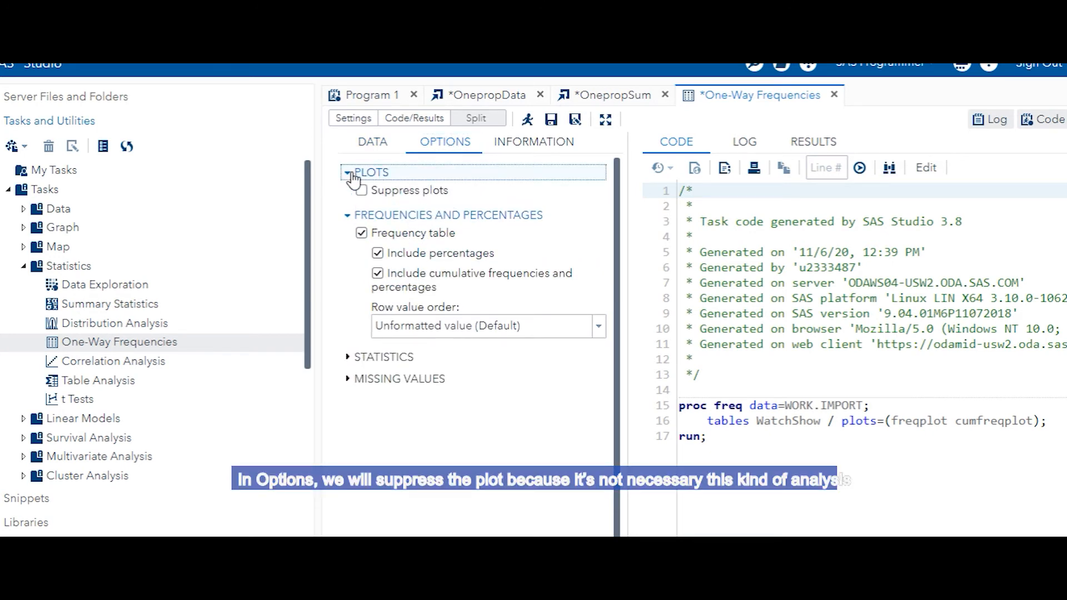
click(361, 191)
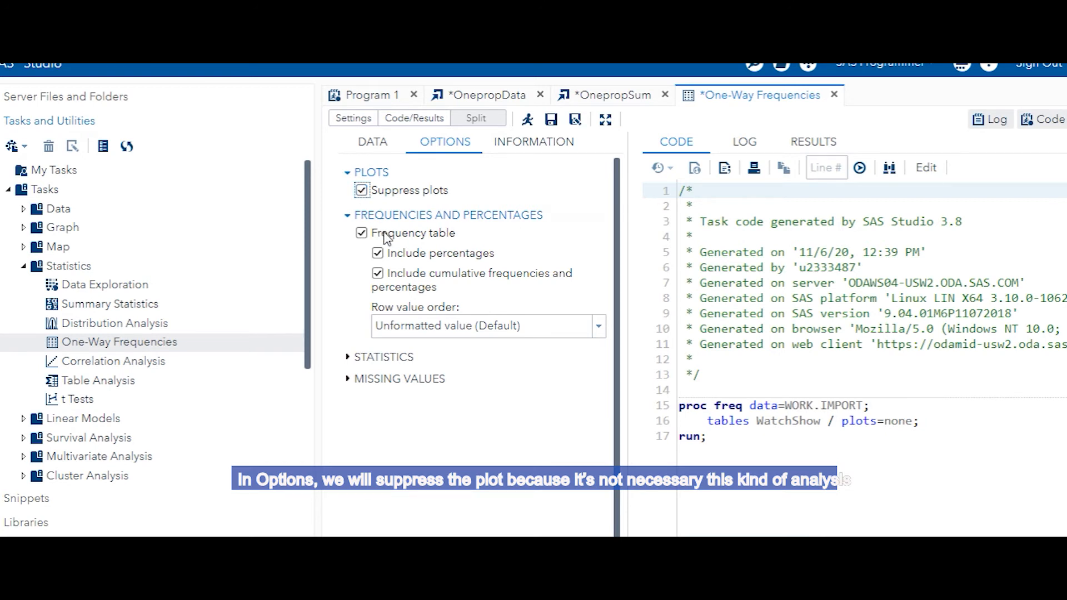
Step: Enable the binomial proportion asymptotic test with a null hypothesis proportion of 0.2, add the exact test, and run the task
click(348, 359)
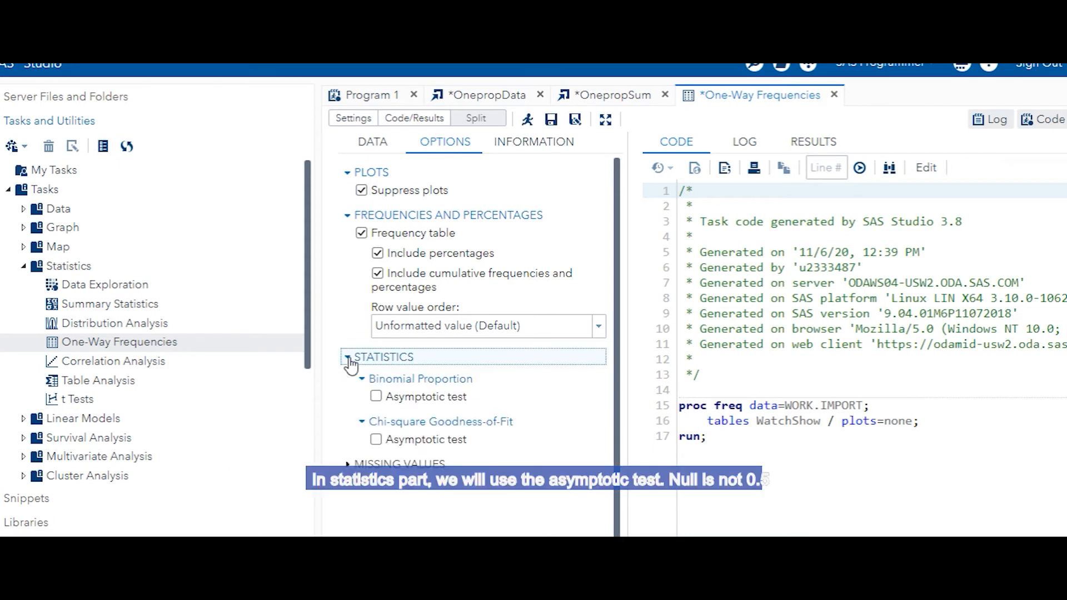
click(376, 396)
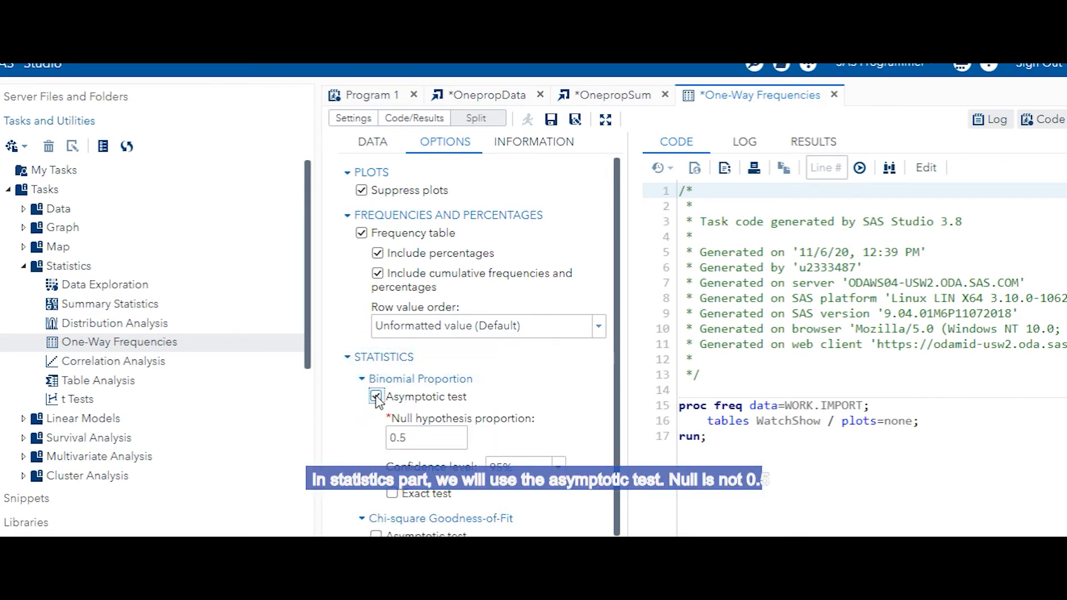
click(417, 434)
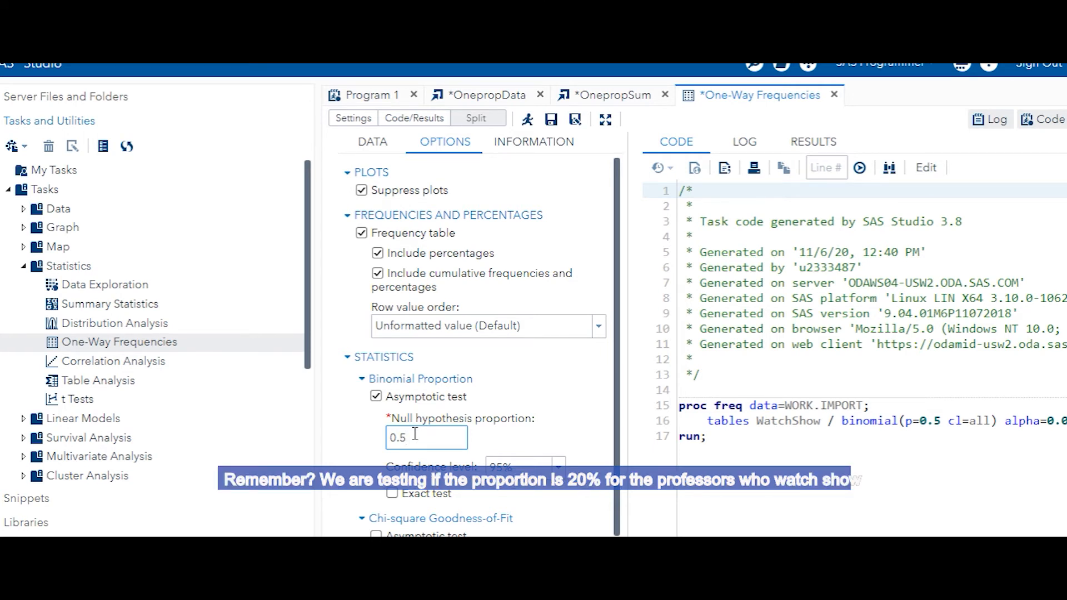
key(BackSpace)
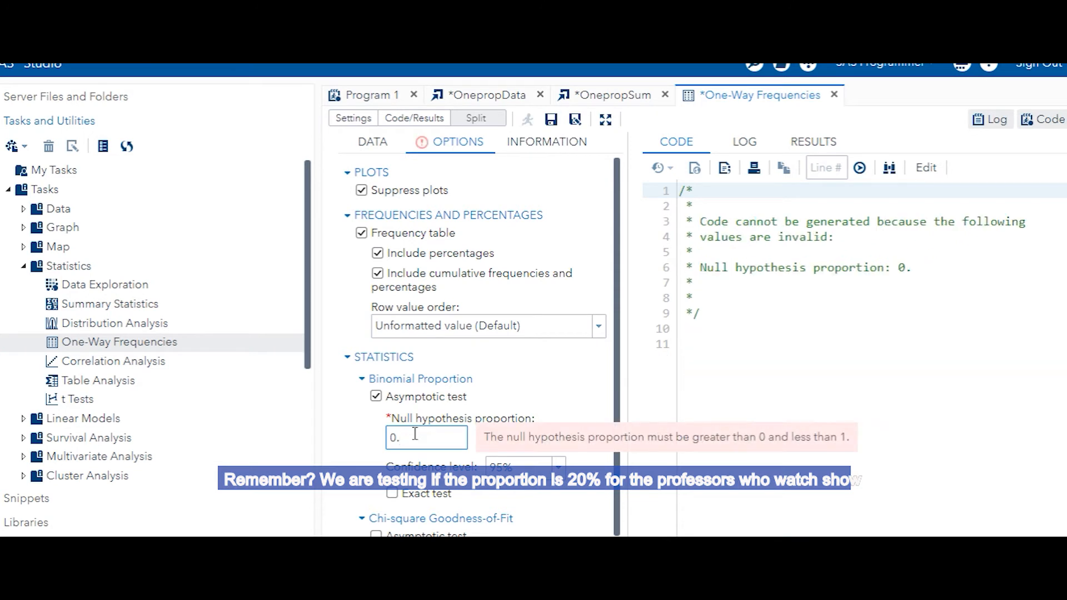
text(2)
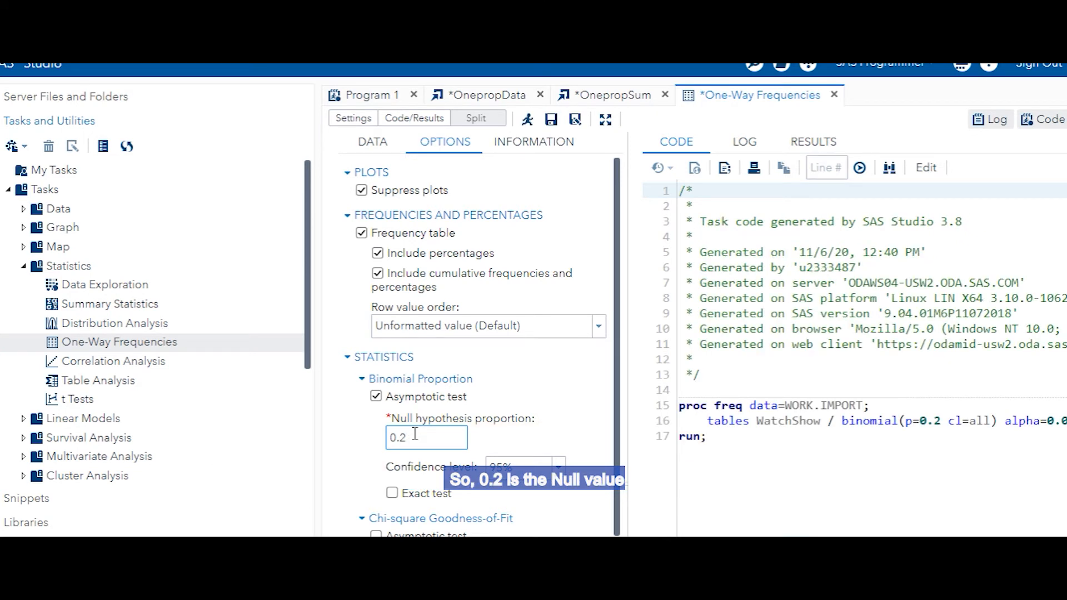
click(393, 494)
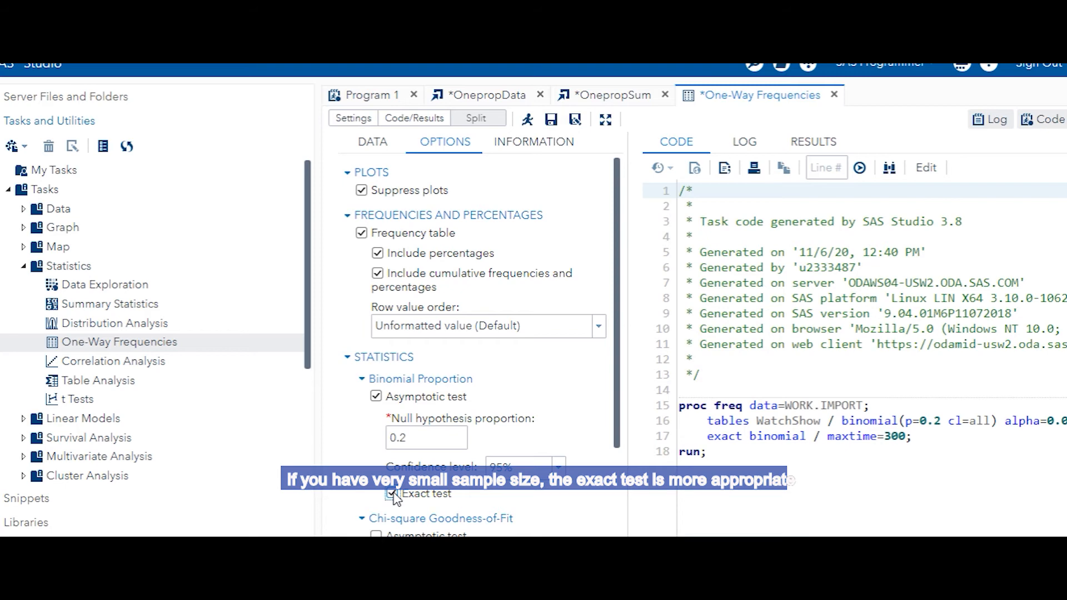
scroll(411, 527, down, 3)
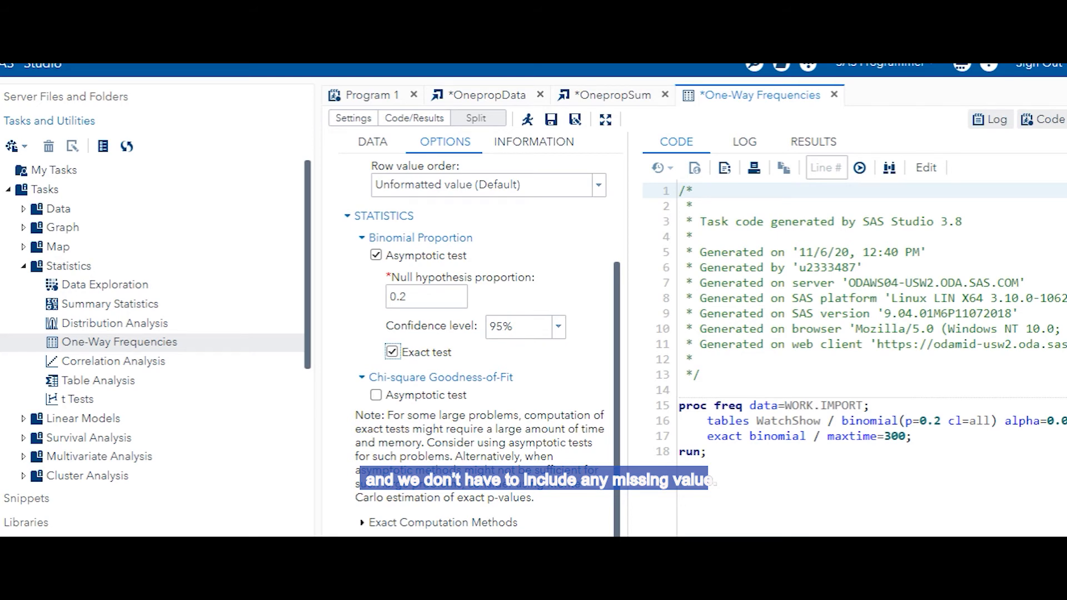
click(532, 122)
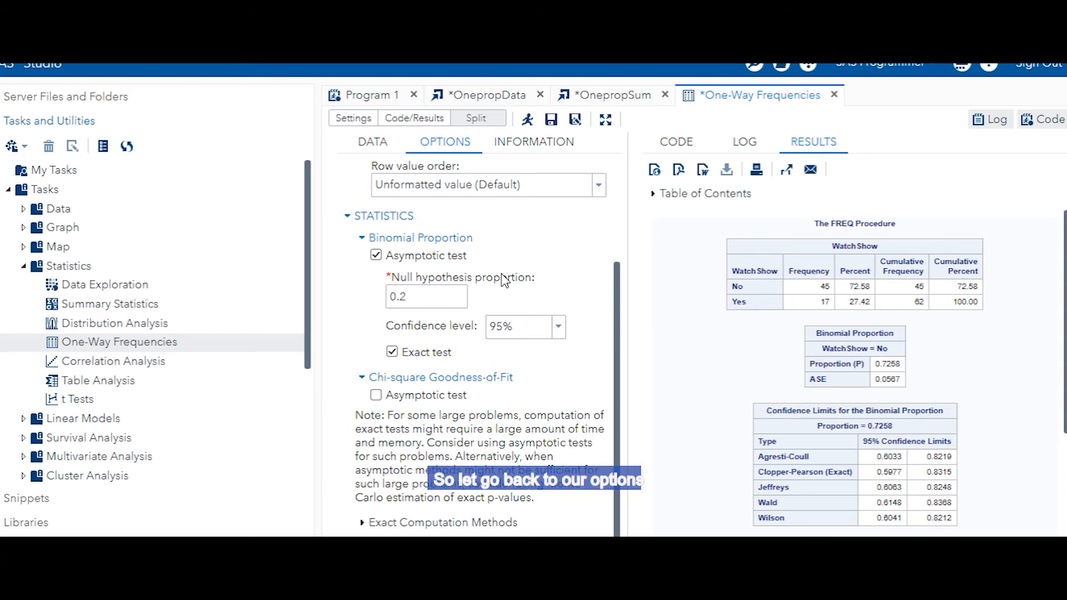
Step: Set the row value order to Order of appearance in data set and rerun the analysis
click(600, 187)
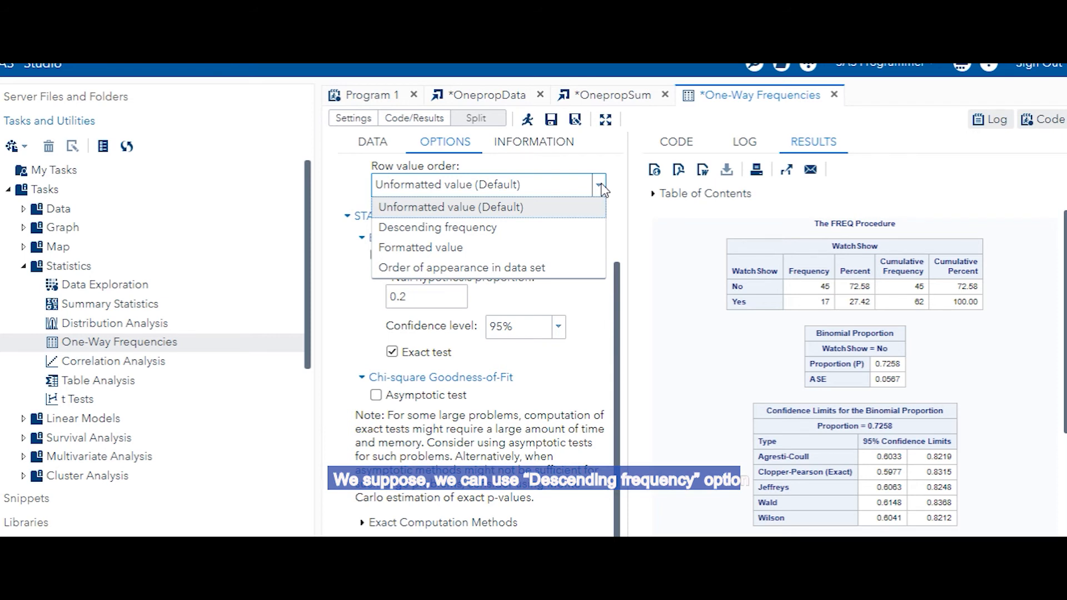
click(491, 269)
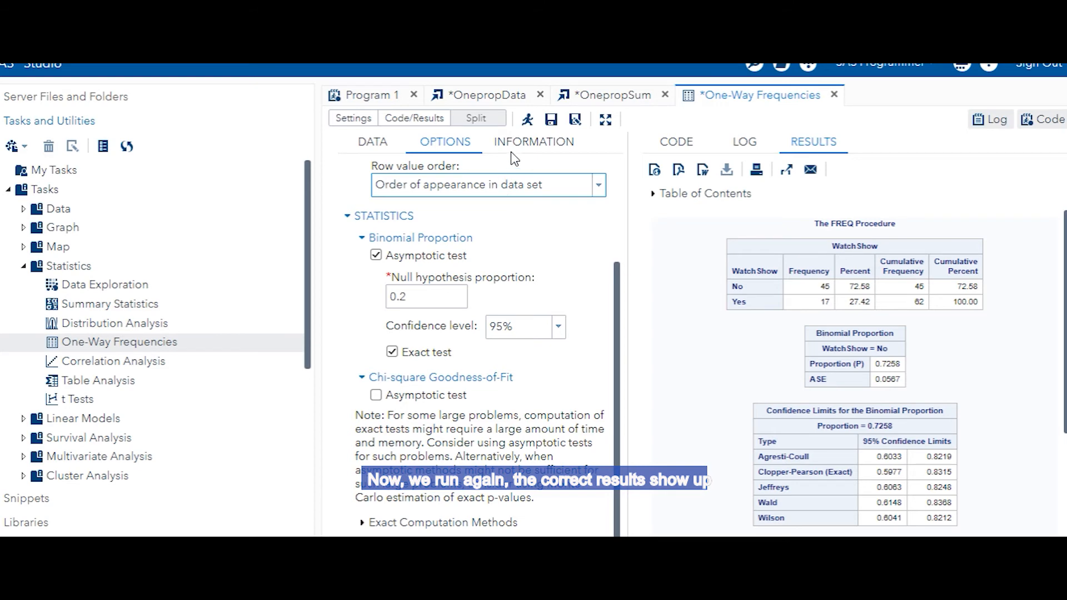
click(526, 121)
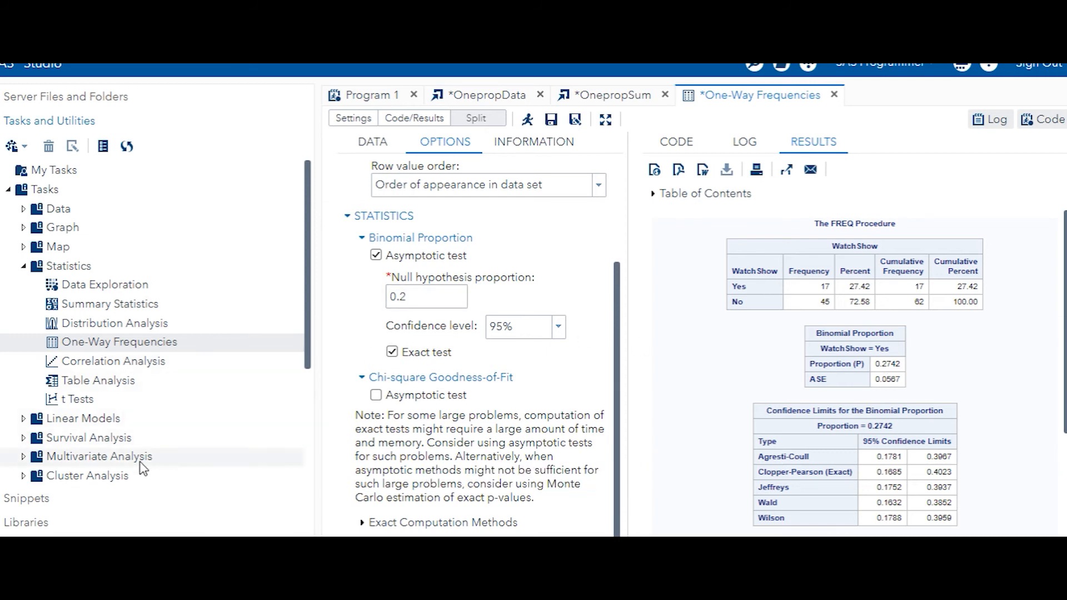
Step: Open a second One-Way Frequencies task using the WORK.IMPORT1 table with WatchShow as the analysis variable
click(84, 344)
double_click(84, 344)
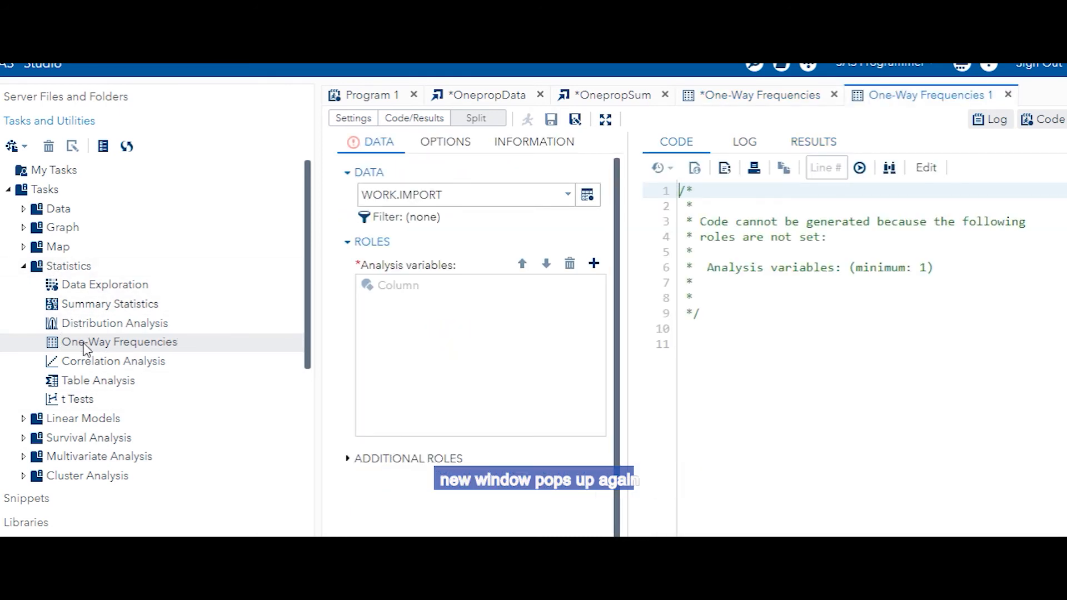
click(585, 205)
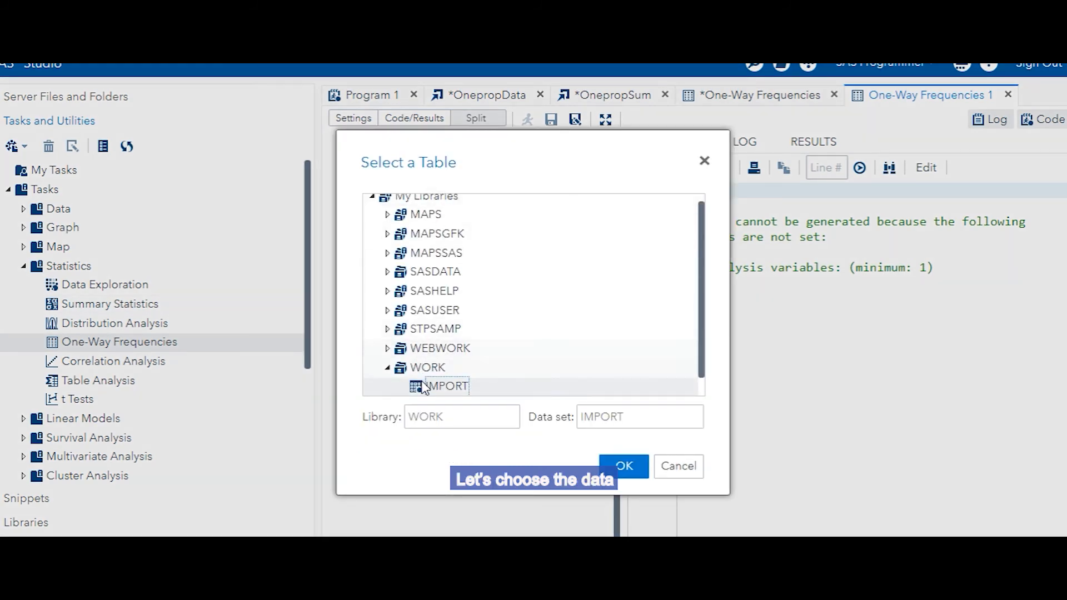
click(449, 385)
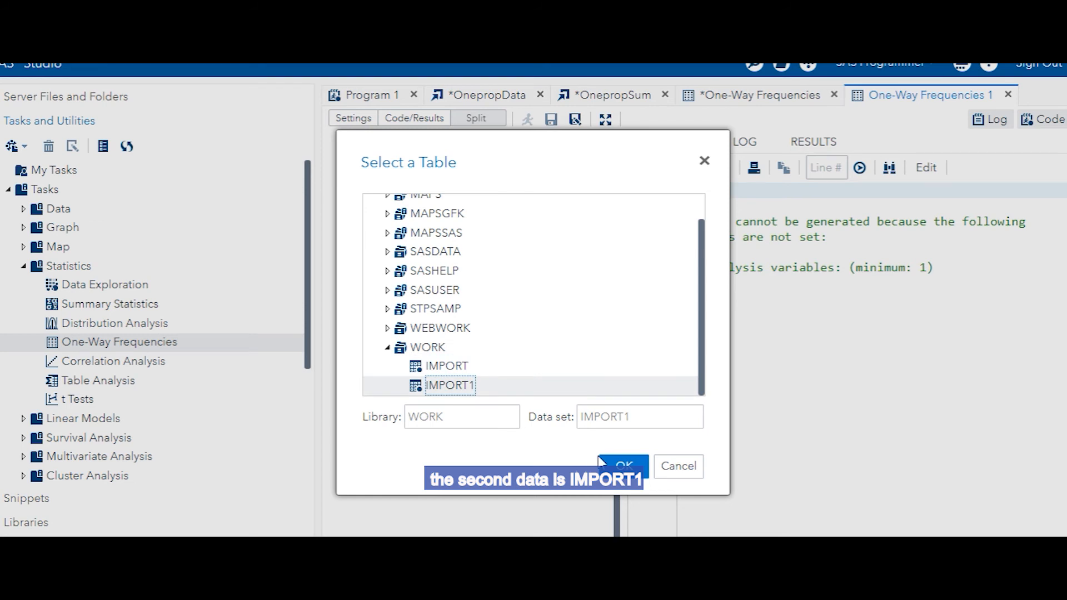
click(621, 464)
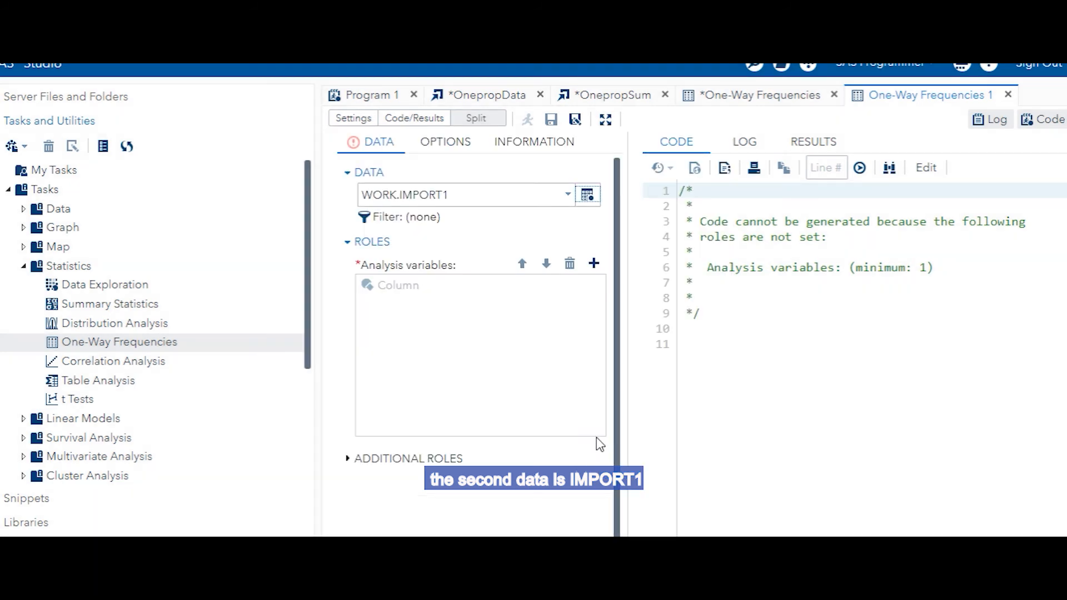
click(593, 265)
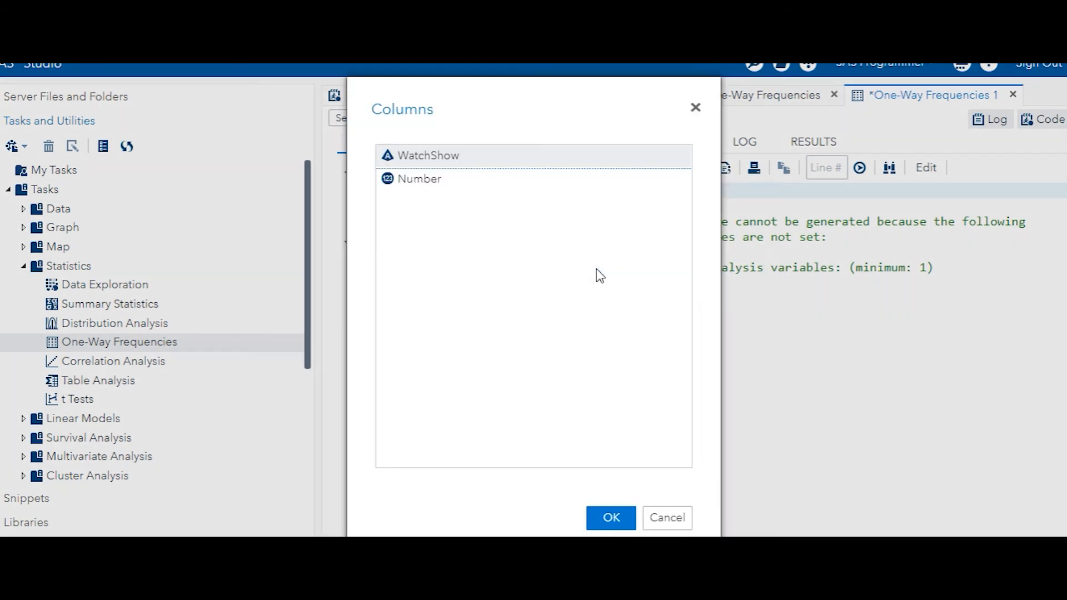
click(436, 165)
click(609, 518)
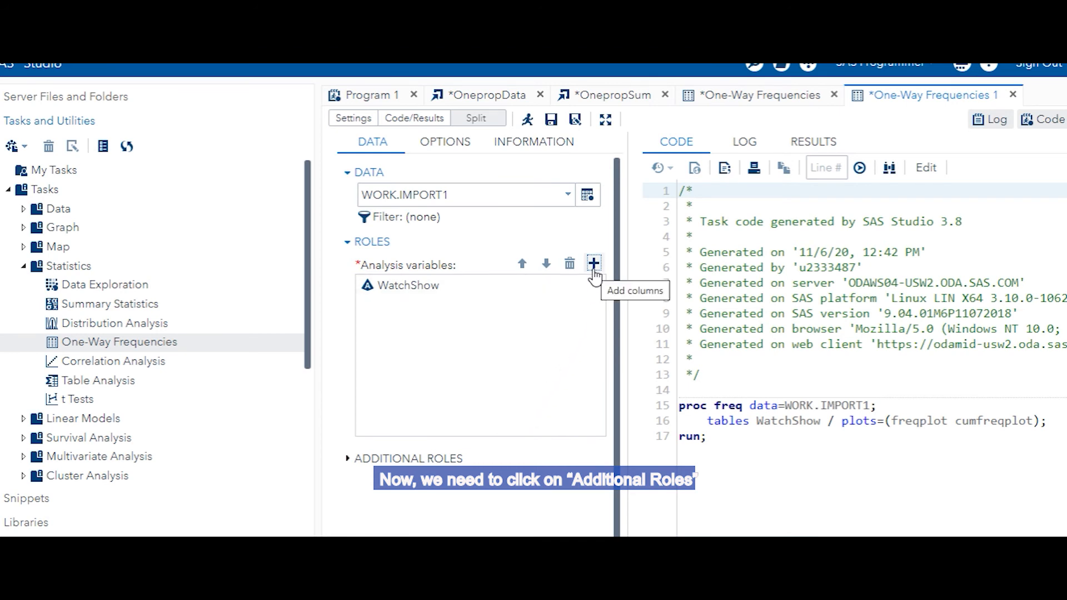
Step: Assign the Number column as the frequency count in the additional roles of the second task
click(381, 460)
scroll(382, 466, down, 3)
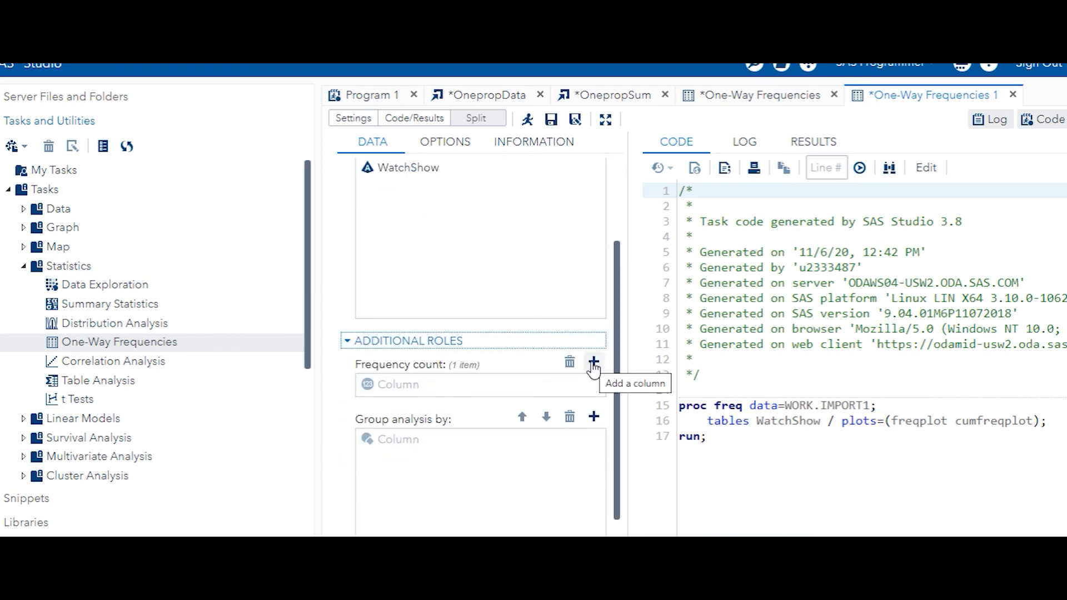
click(593, 364)
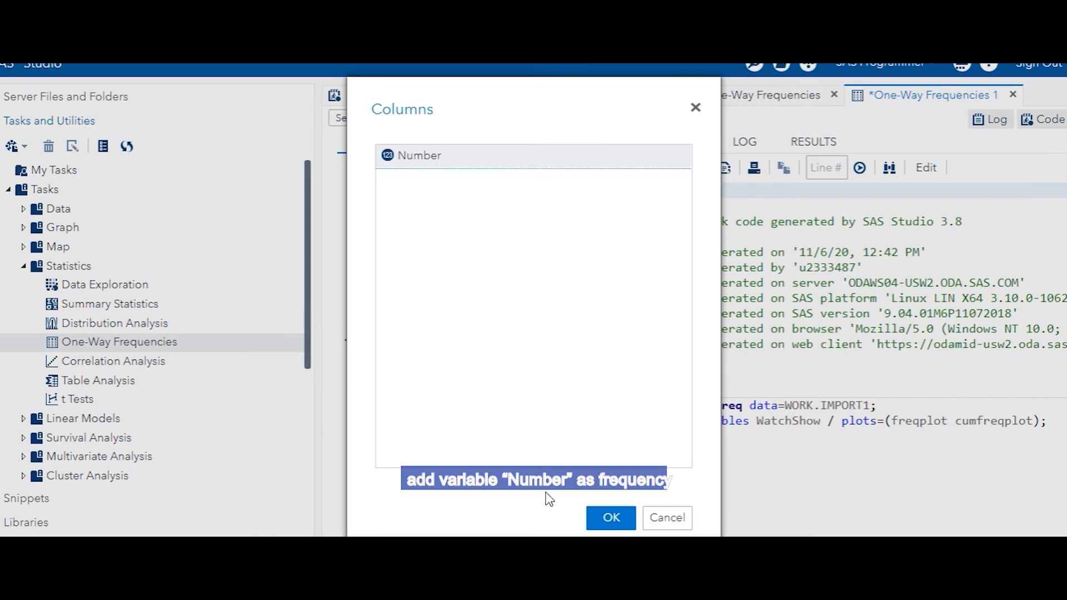
click(608, 517)
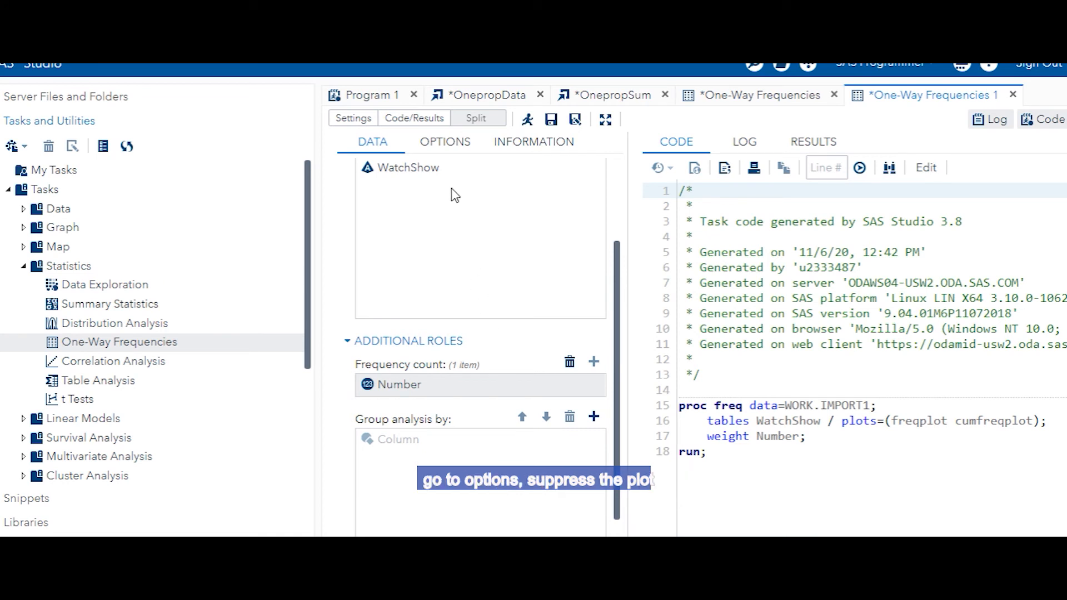
Step: Suppress the plots in the second One-Way Frequencies task's options
click(455, 144)
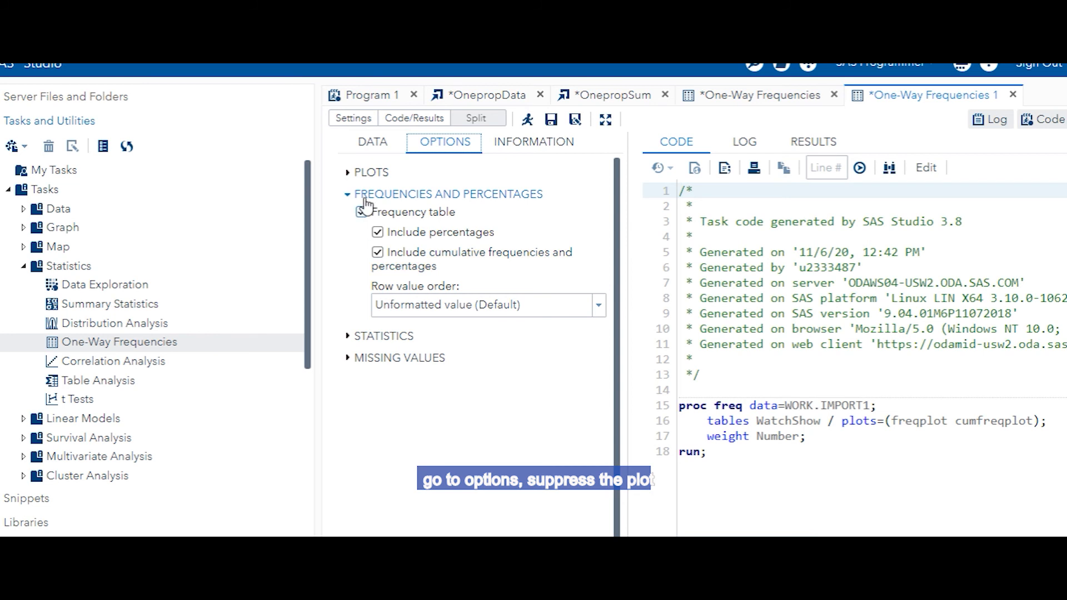
click(349, 173)
click(361, 190)
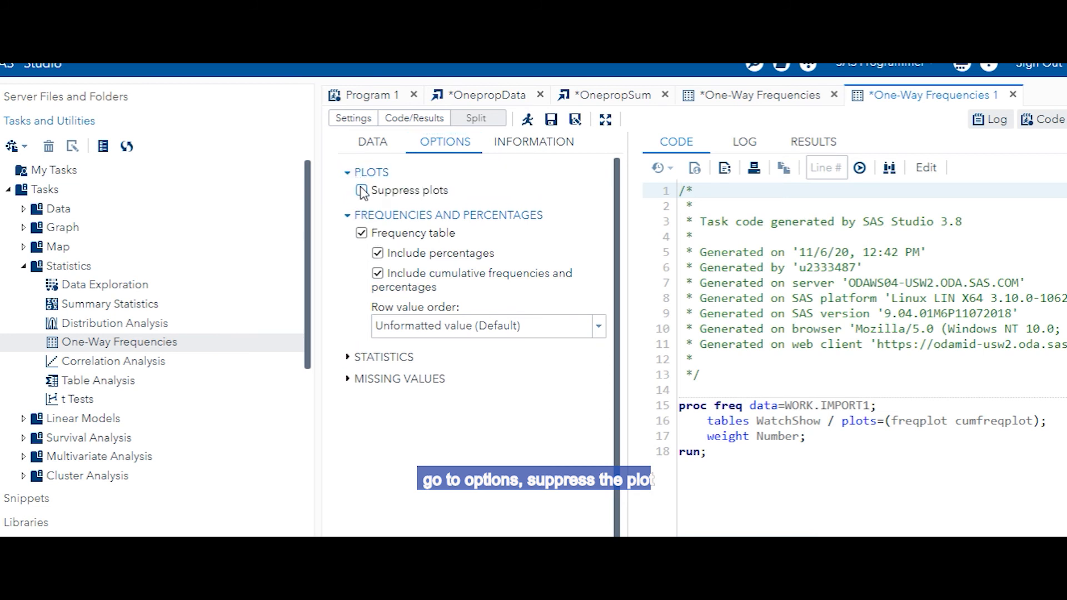
Step: Enable the binomial asymptotic test with a null hypothesis proportion of 0.2 and the exact test for the second task
click(347, 359)
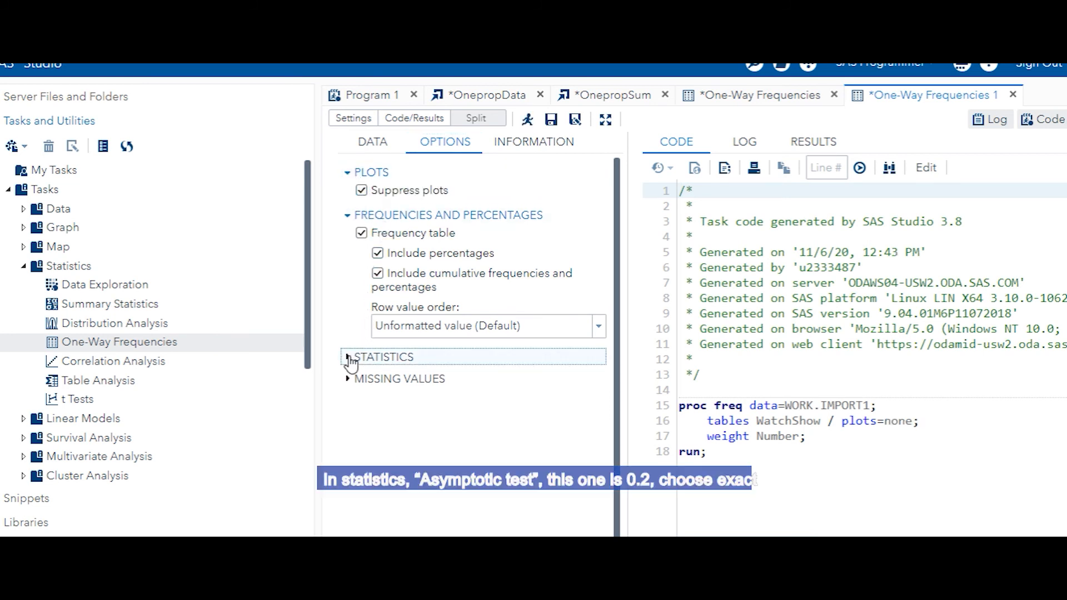
click(375, 397)
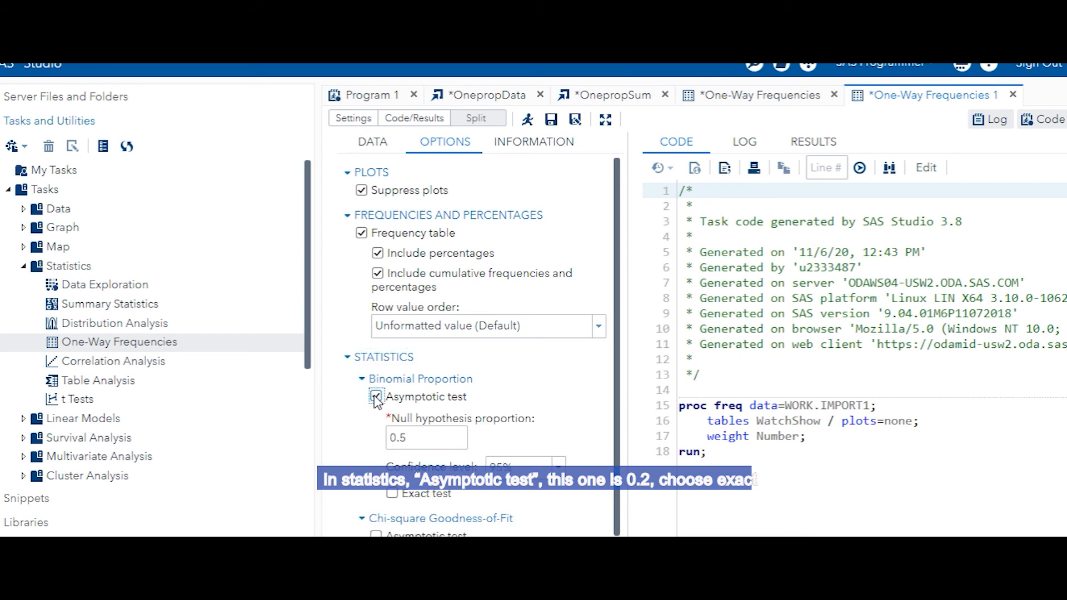
drag(410, 439, 401, 438)
text(2)
click(394, 494)
click(393, 495)
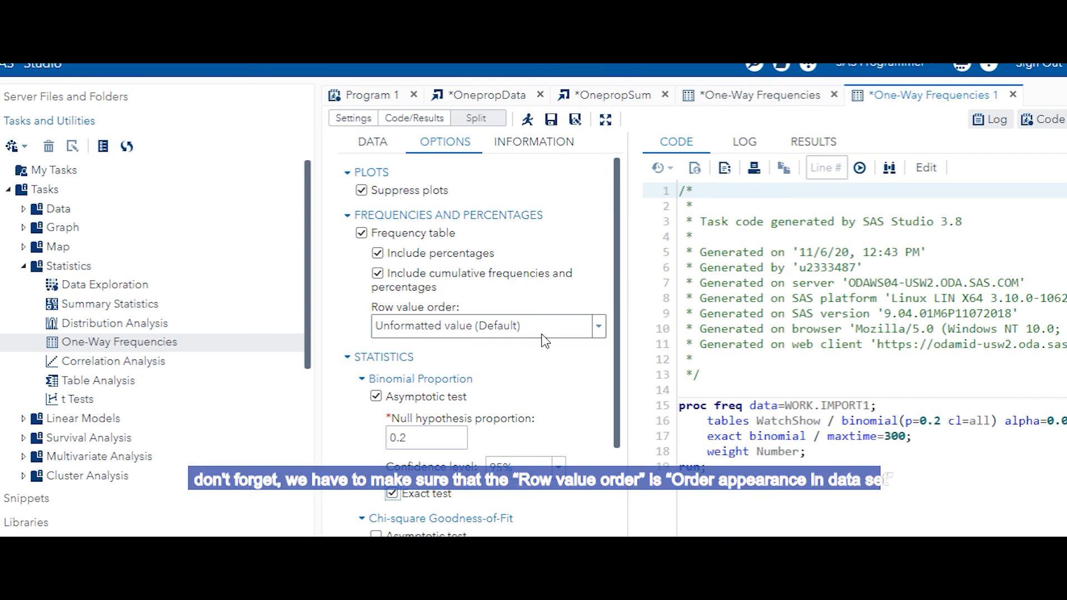
Step: Set the second task's row value order to Order of appearance in data set, run it, and review the test results
click(597, 323)
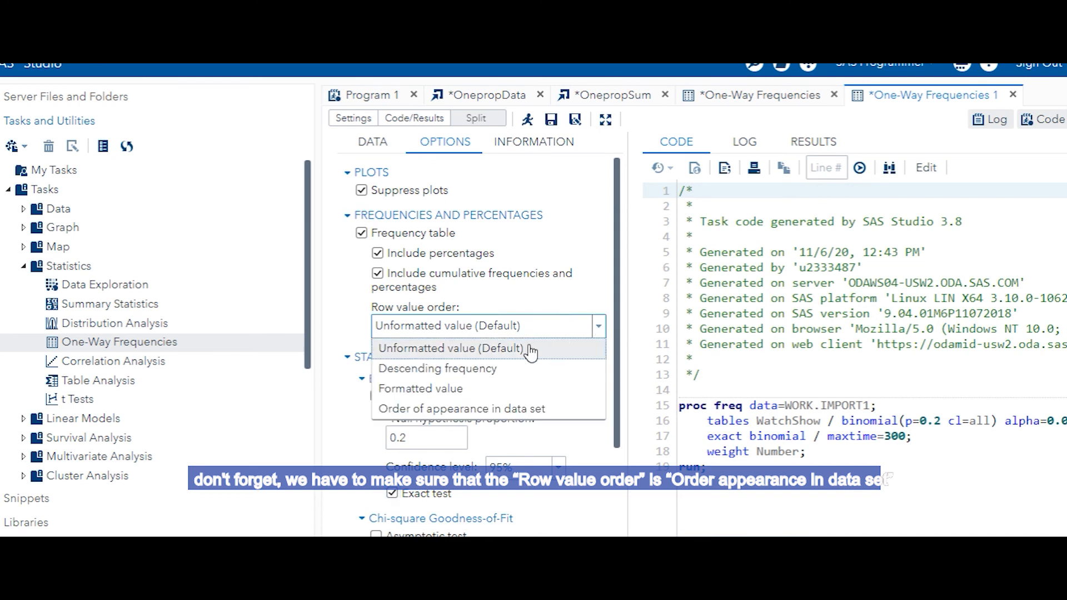
click(476, 408)
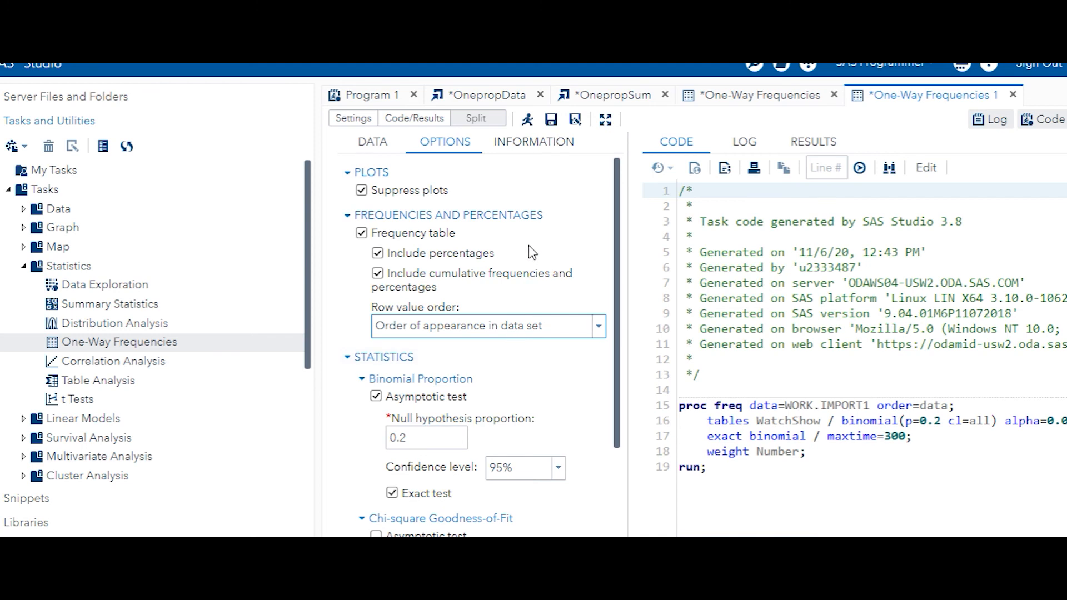
click(528, 120)
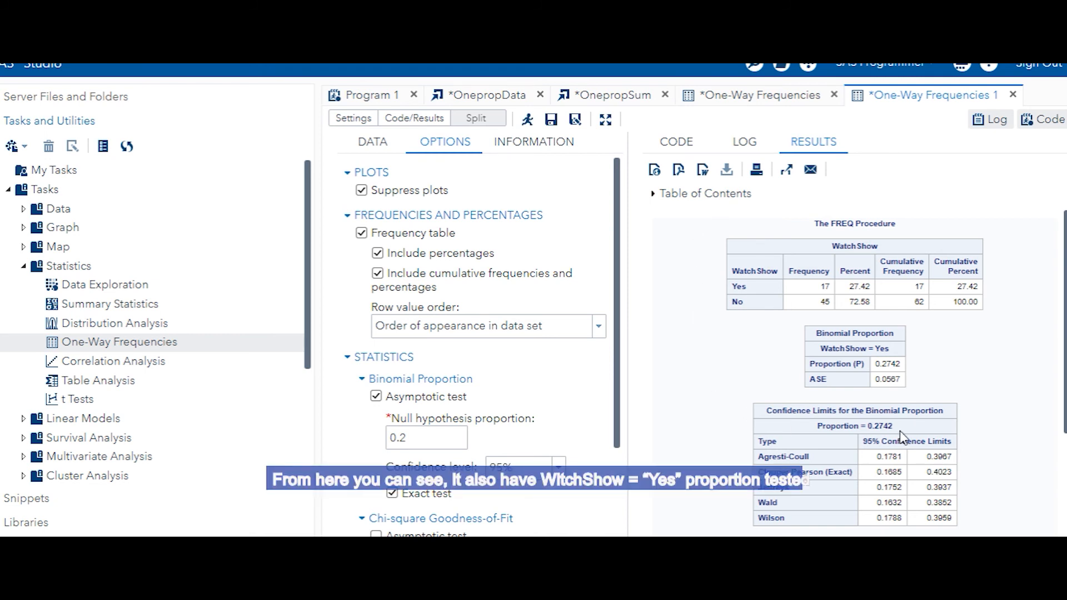
scroll(904, 428, down, 1)
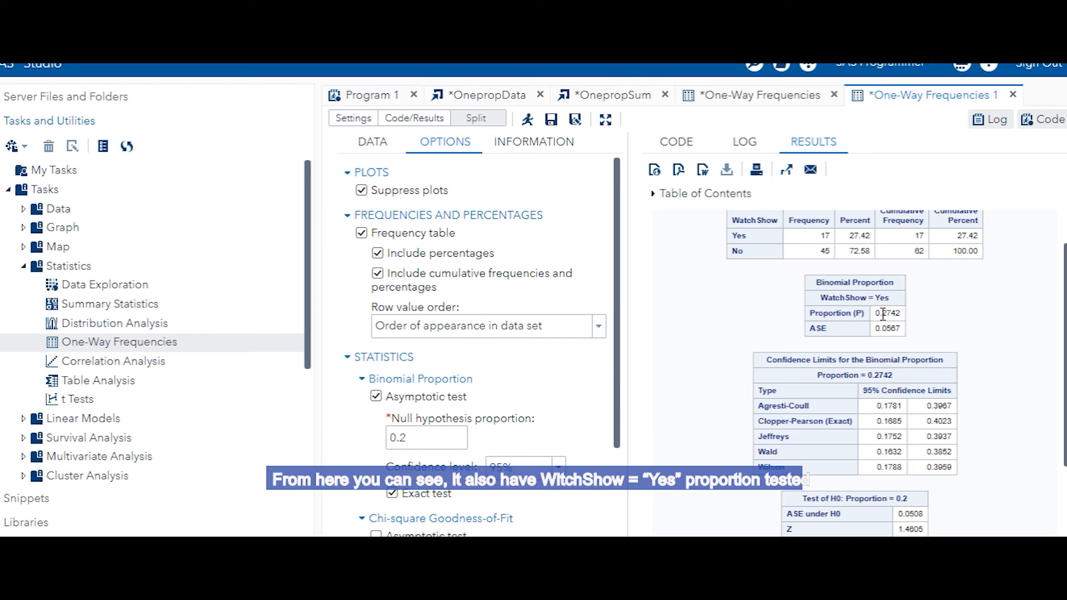
scroll(883, 334, down, 2)
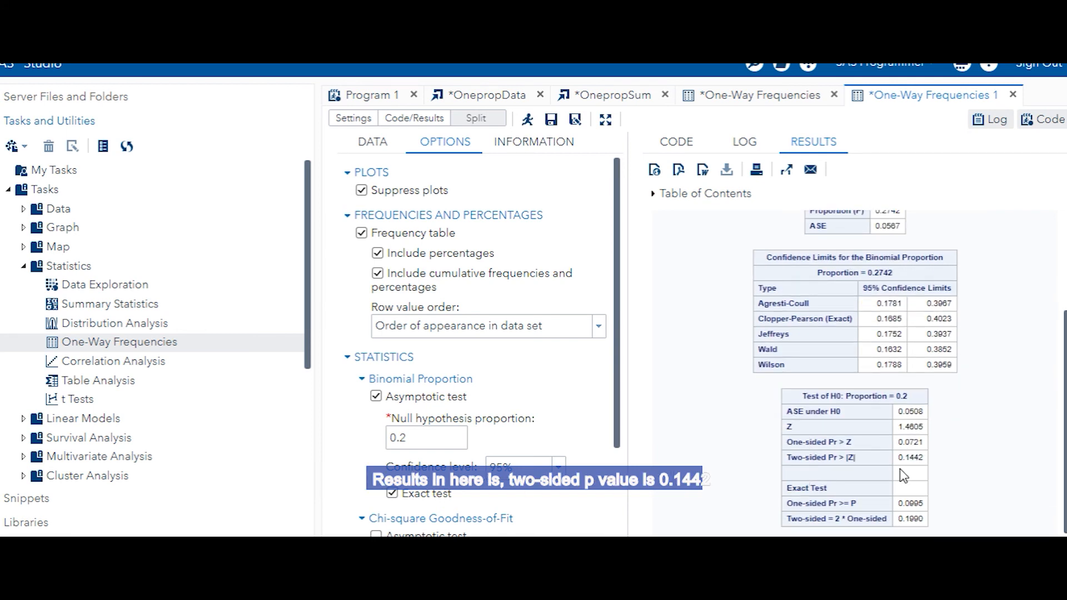
scroll(902, 475, down, 1)
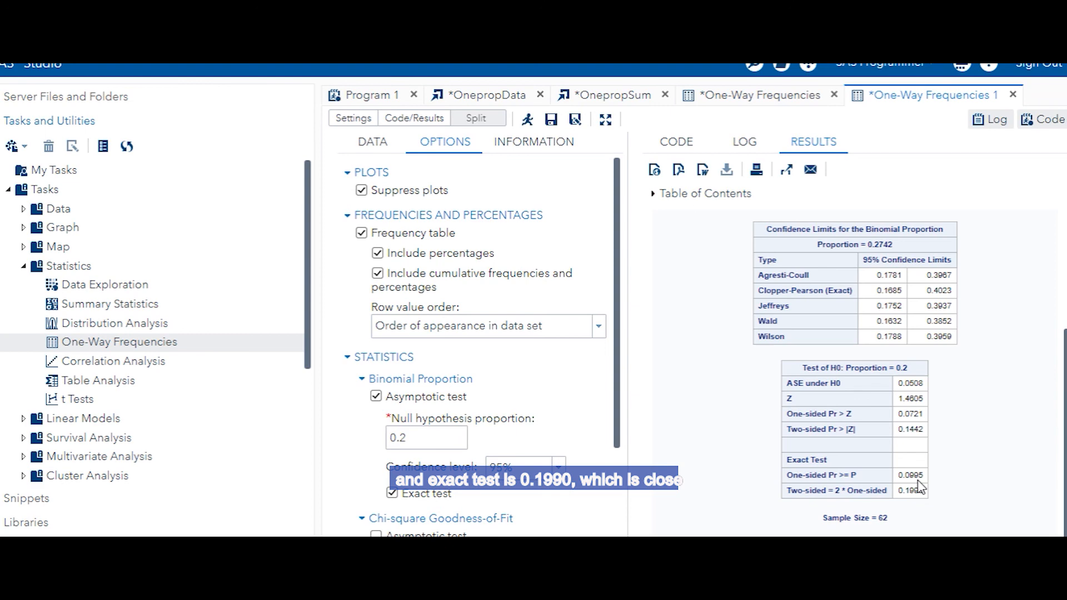
Step: Return to the first One-Way Frequencies task, export its results as a Word document, and review the exported tables
click(756, 103)
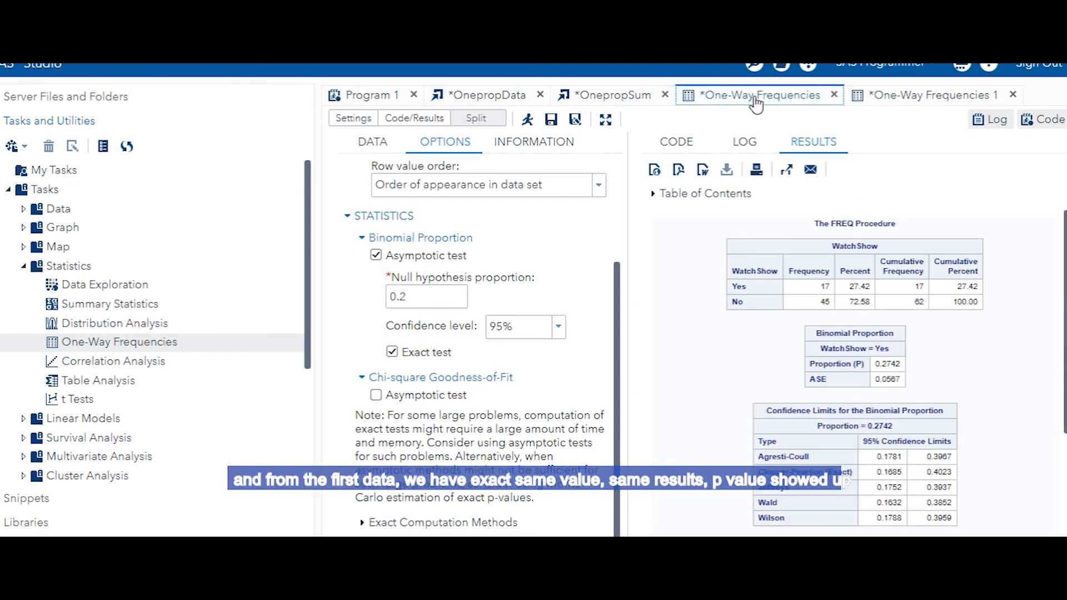
scroll(837, 392, down, 3)
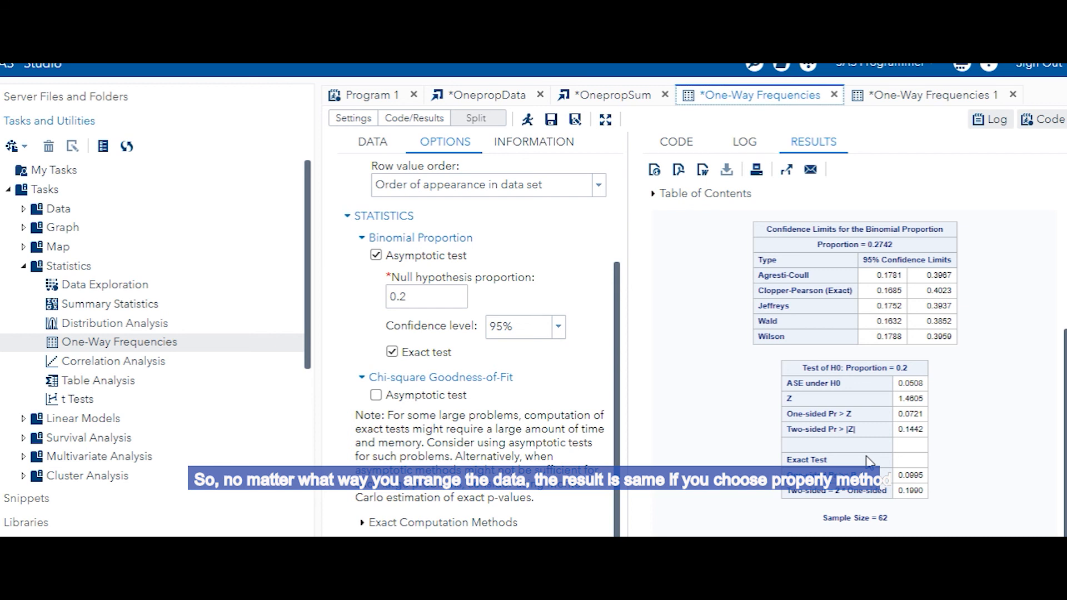
click(702, 171)
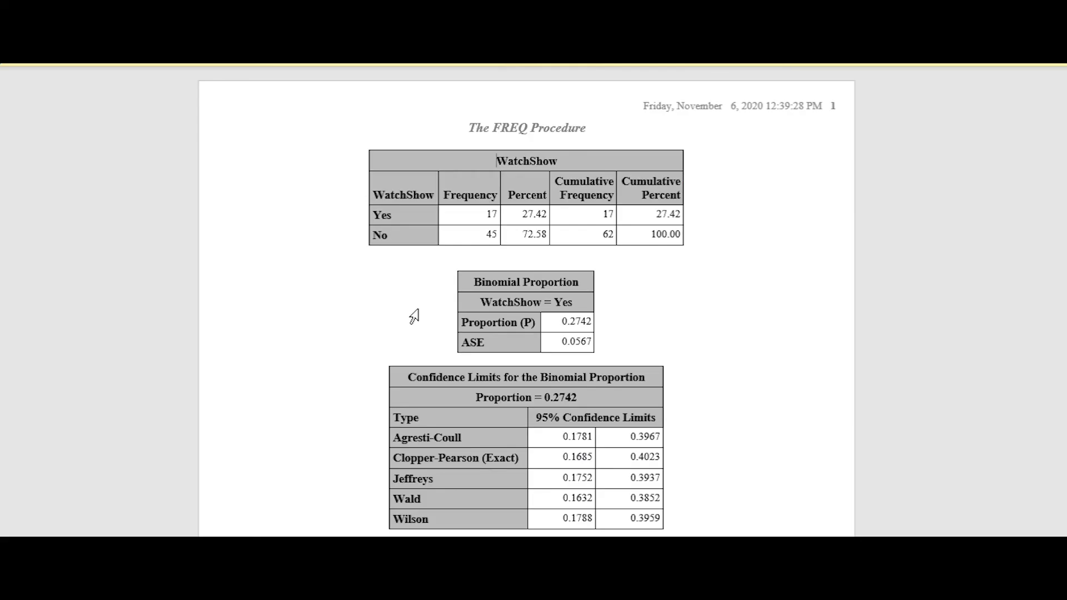
scroll(525, 376, down, 5)
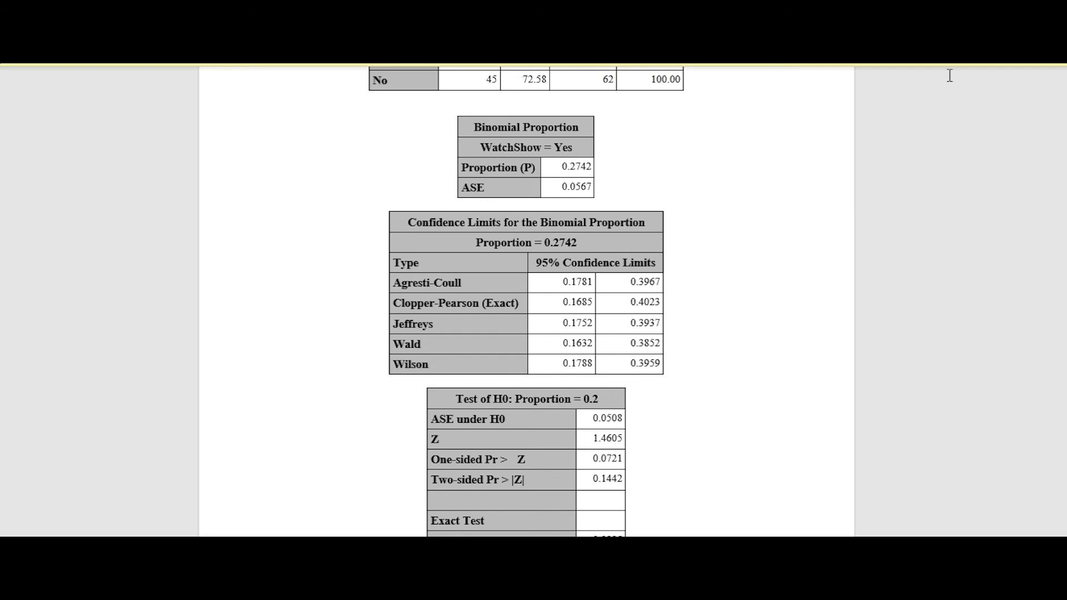